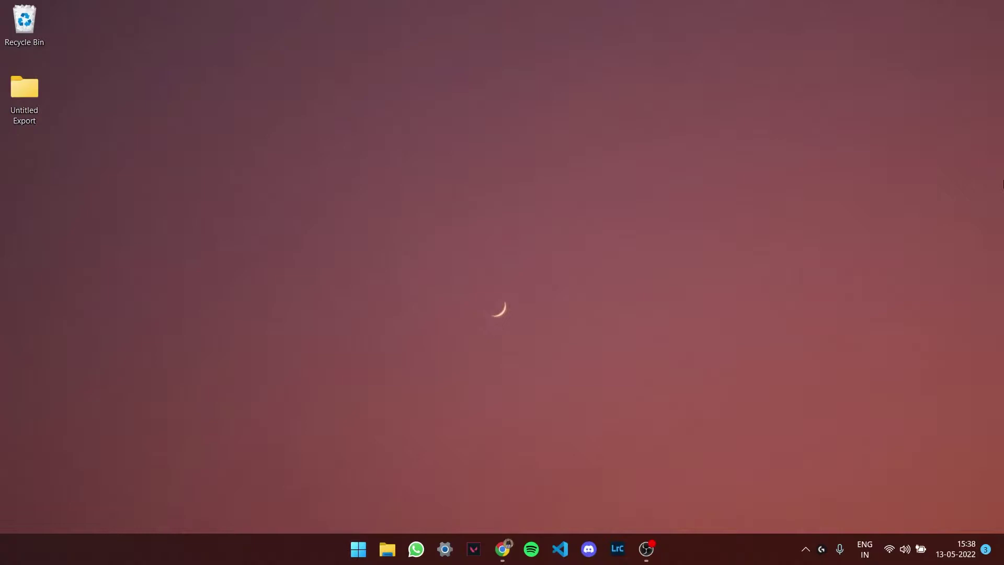
Switch to Chrome, search the web for "download mongodb" and open the MongoDB Community Download page
{"action": "left_click", "coordinate": [501, 551]}
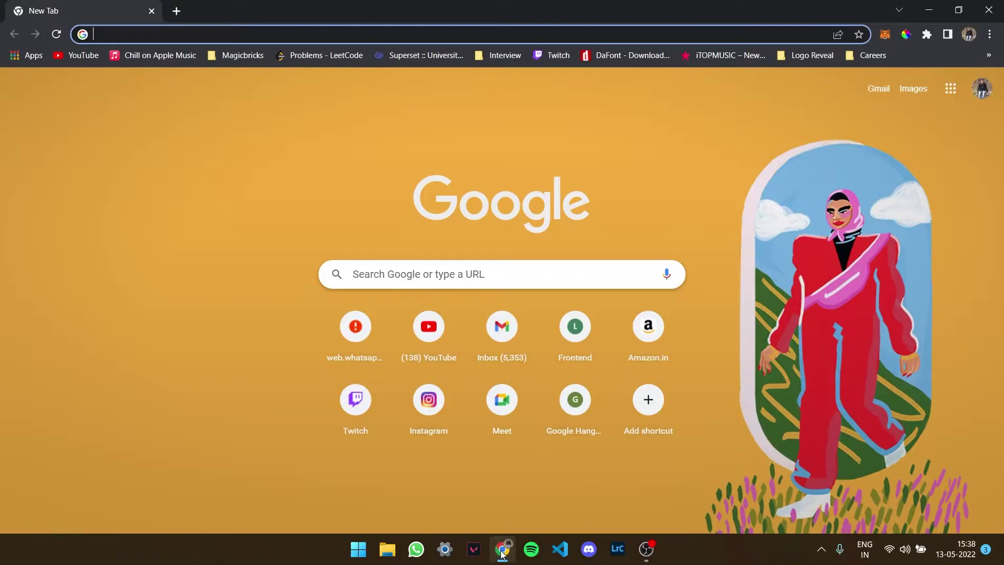
{"action": "type", "text": "download mong"}
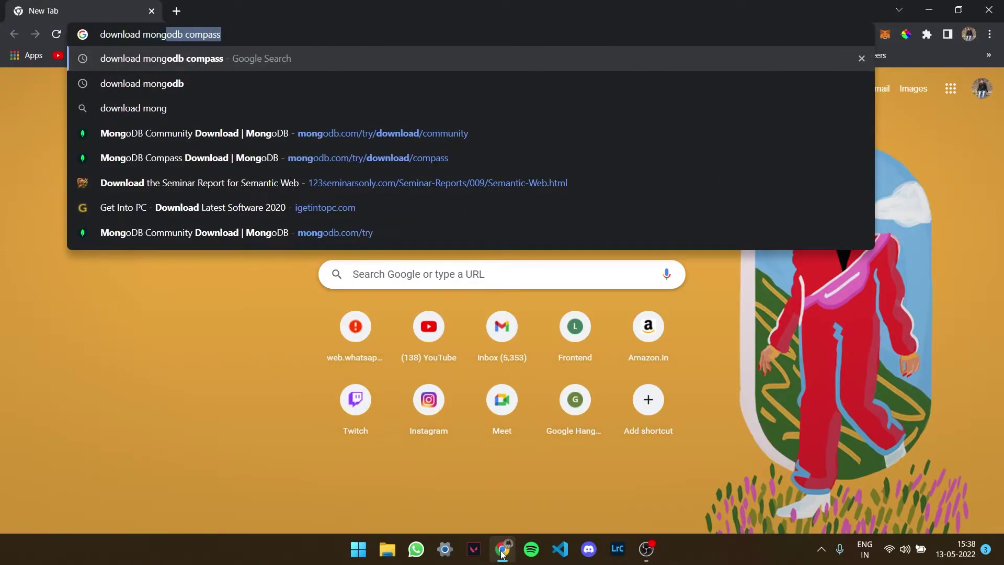
{"action": "type", "text": "odb"}
{"action": "key", "text": "BackSpace"}
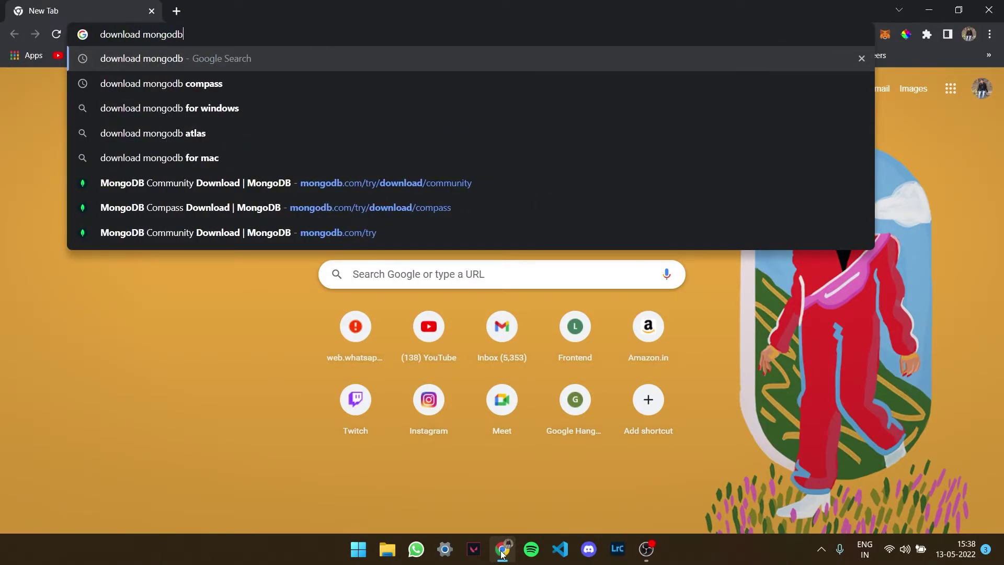
{"action": "key", "text": "Return"}
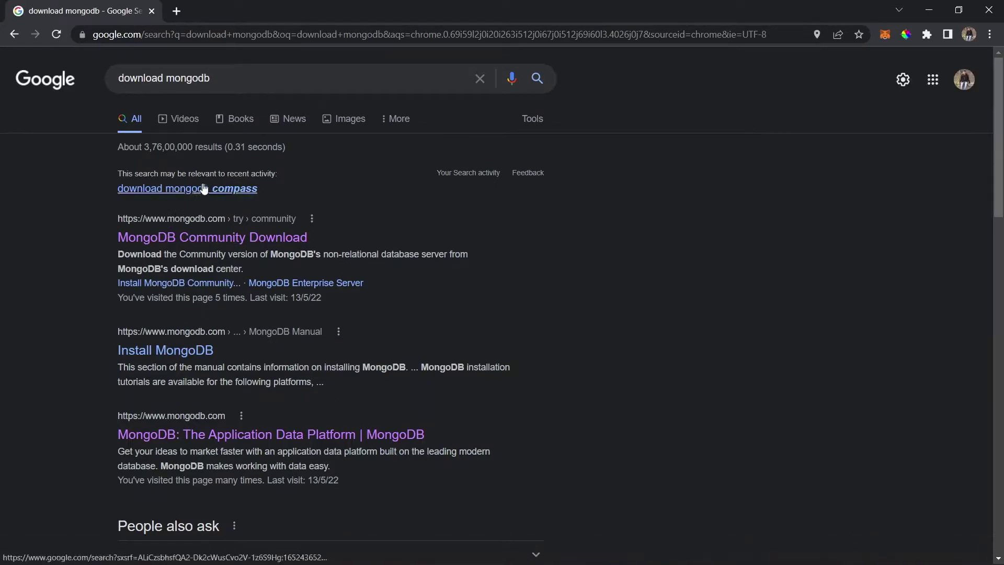
{"action": "left_click", "coordinate": [215, 242]}
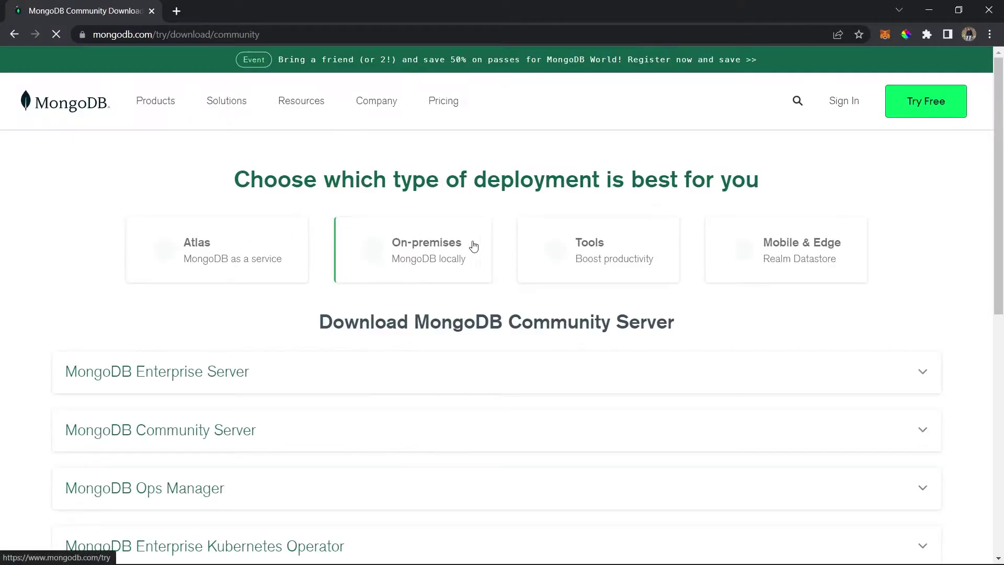
Download the MongoDB Community Server 5.0.8 msi package for Windows to the Downloads\Programs folder
{"action": "scroll", "coordinate": [589, 311], "scroll_direction": "down", "scroll_amount": 2}
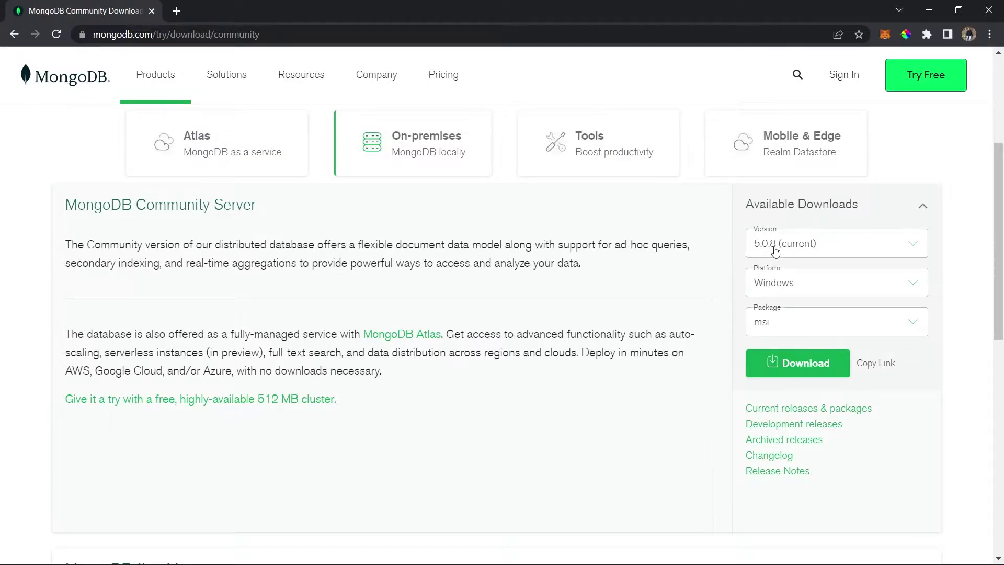
{"action": "left_click", "coordinate": [796, 369]}
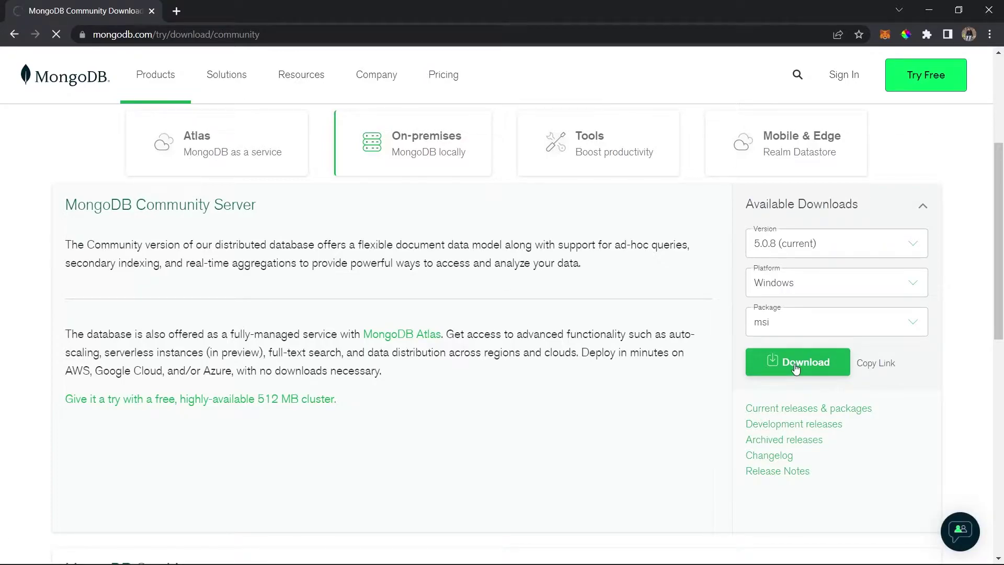
{"action": "left_click", "coordinate": [928, 11]}
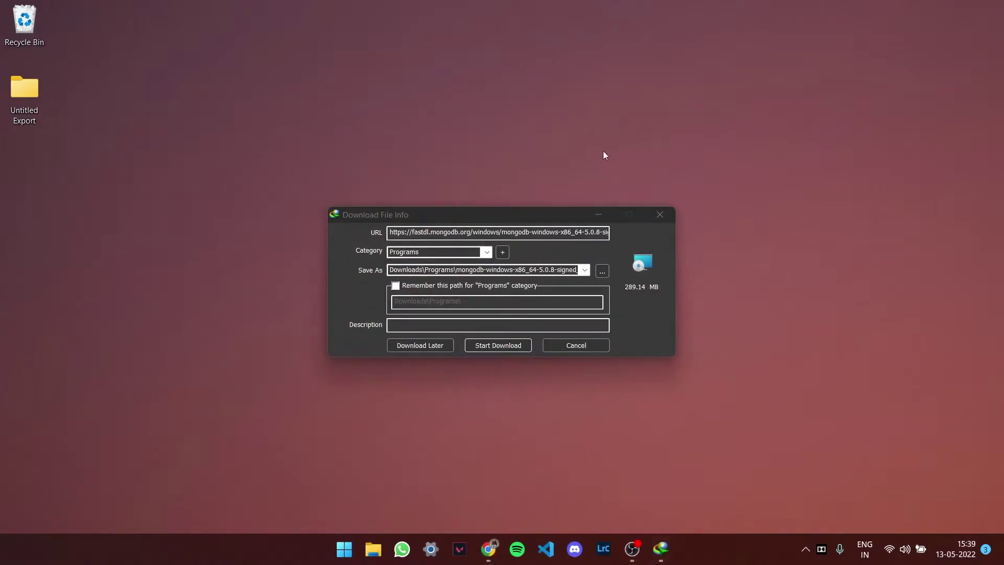
{"action": "left_click", "coordinate": [493, 212]}
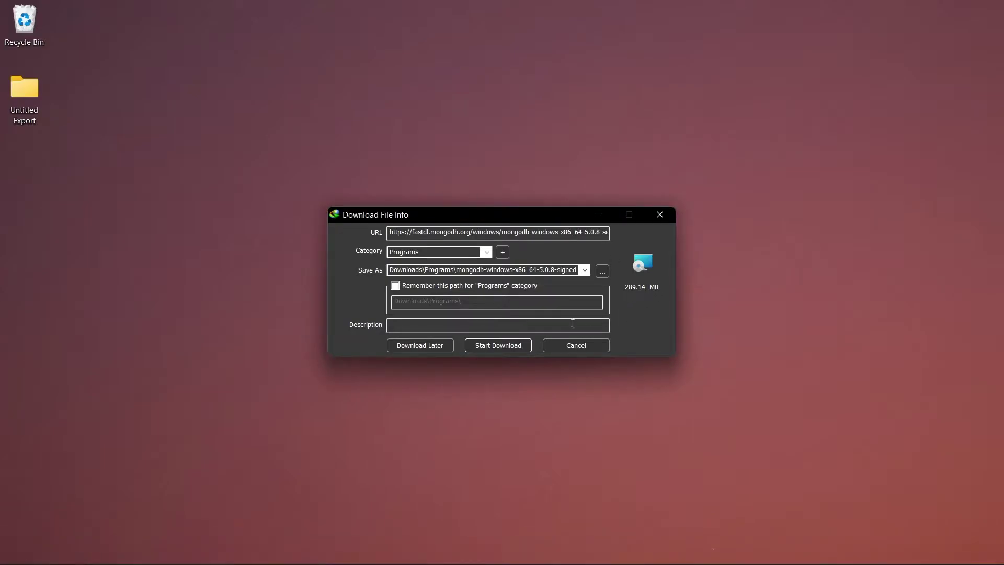
{"action": "left_click", "coordinate": [505, 345]}
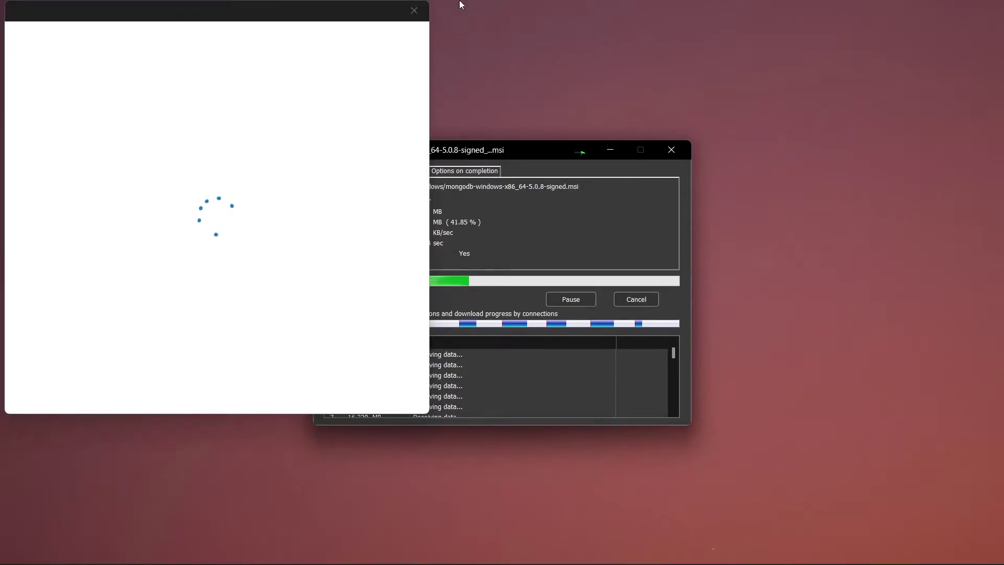
{"action": "left_click", "coordinate": [408, 14]}
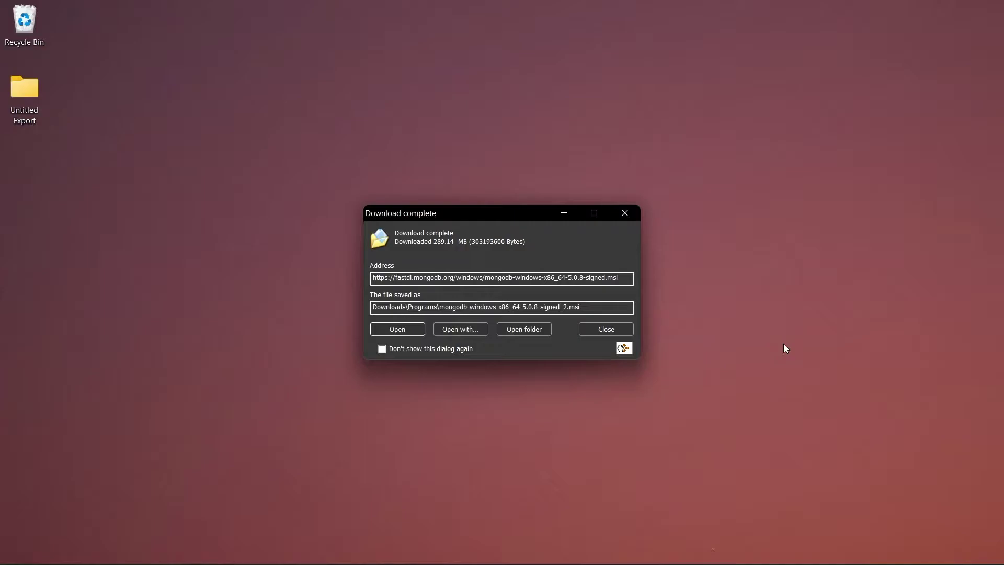
Launch the downloaded MongoDB 5.0.8 installer and accept the terms of the license agreement
{"action": "left_click", "coordinate": [412, 329]}
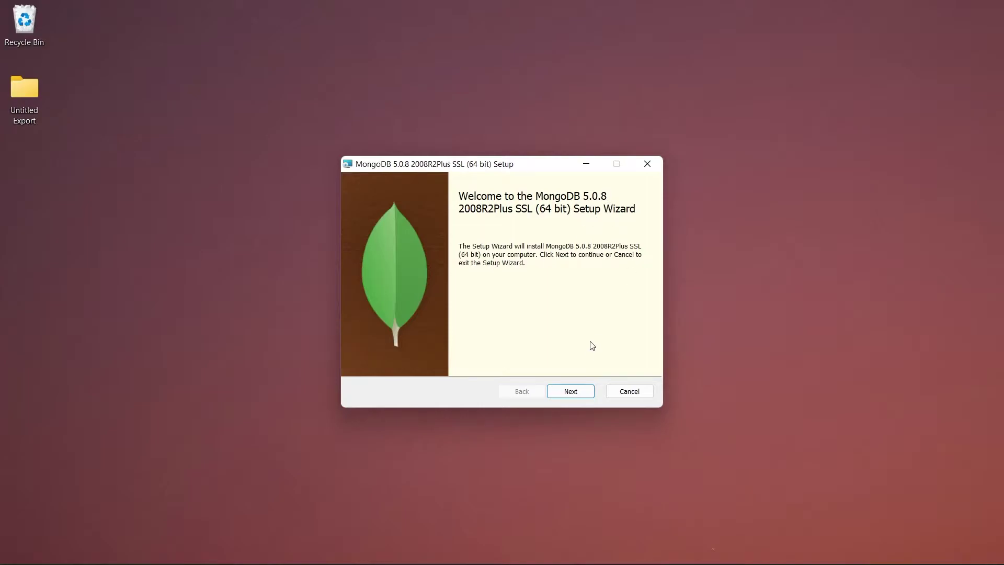
{"action": "left_click", "coordinate": [584, 392]}
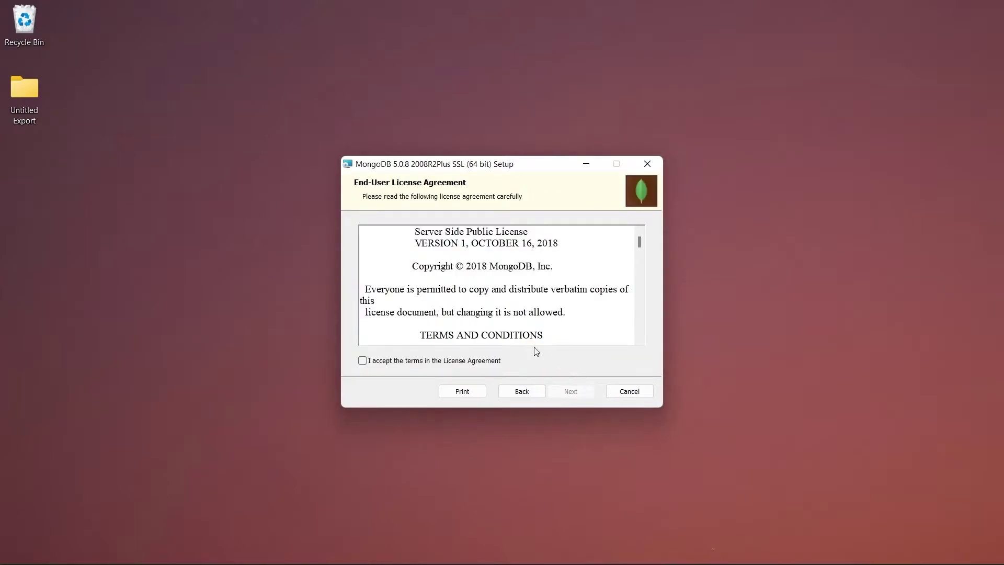
{"action": "left_click", "coordinate": [405, 361]}
{"action": "left_click", "coordinate": [580, 391]}
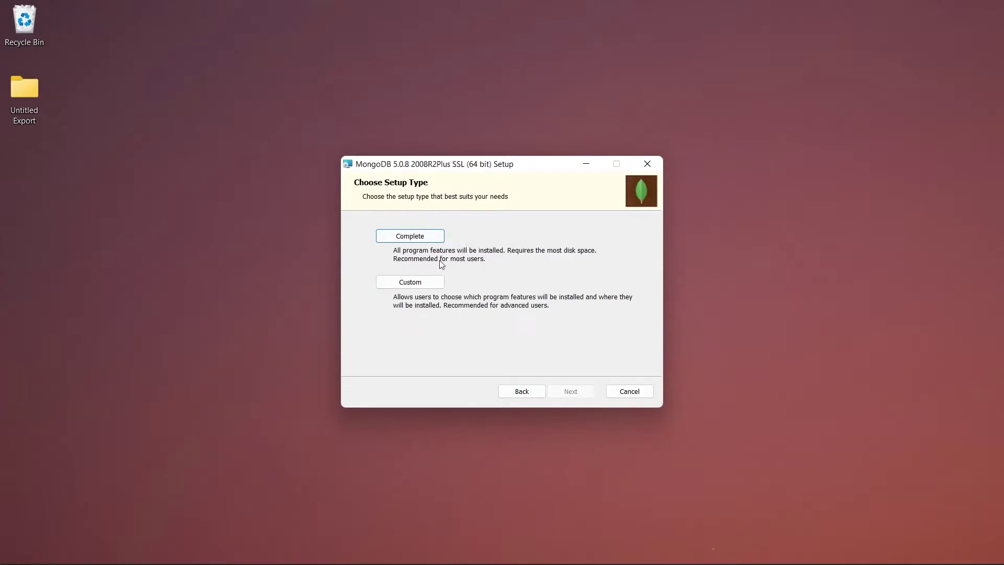
Install the Complete setup with MongoDB as a Network Service user service and MongoDB Compass included, then finish the wizard
{"action": "left_click", "coordinate": [428, 243]}
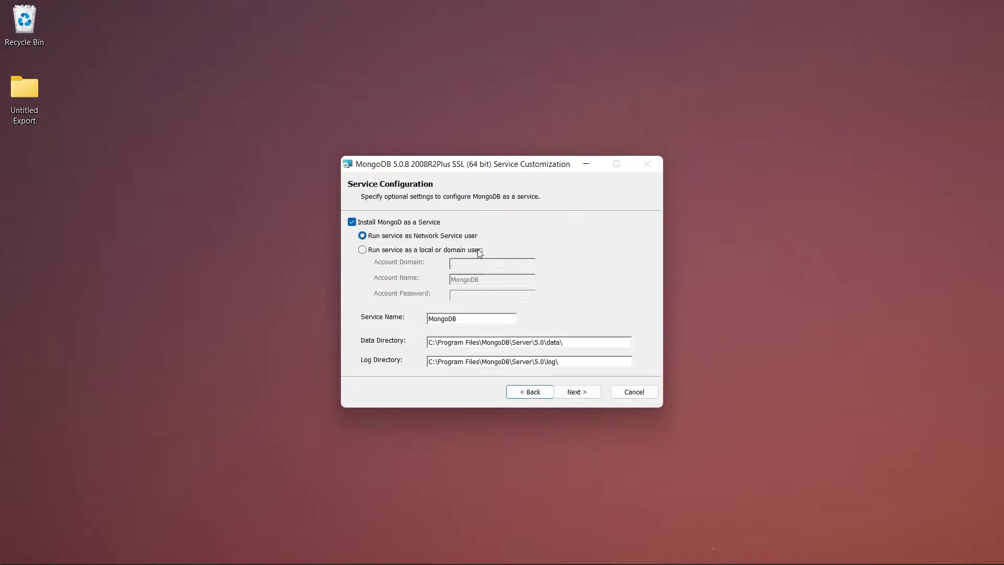
{"action": "left_click", "coordinate": [581, 393]}
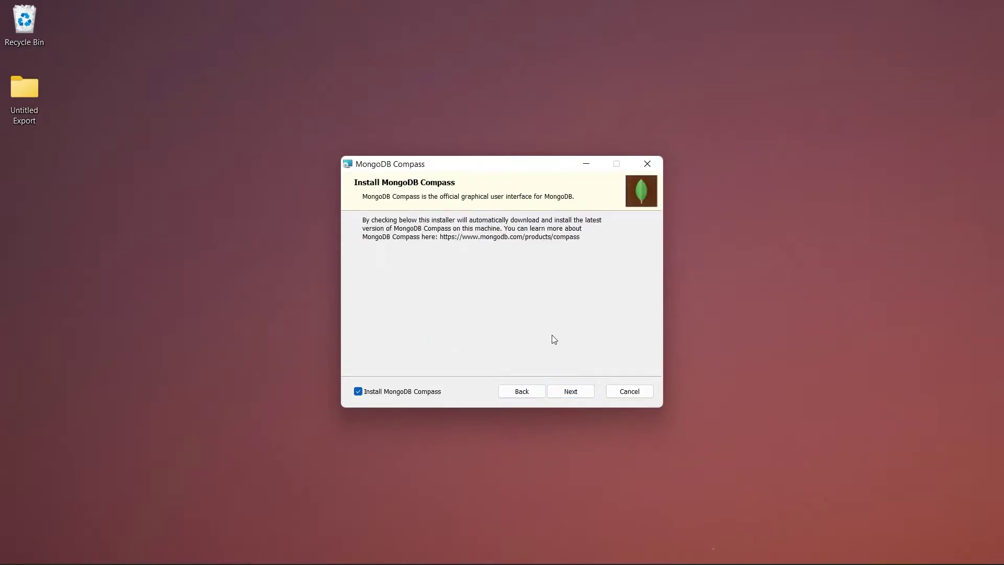
{"action": "left_click", "coordinate": [584, 391]}
{"action": "left_click", "coordinate": [585, 391]}
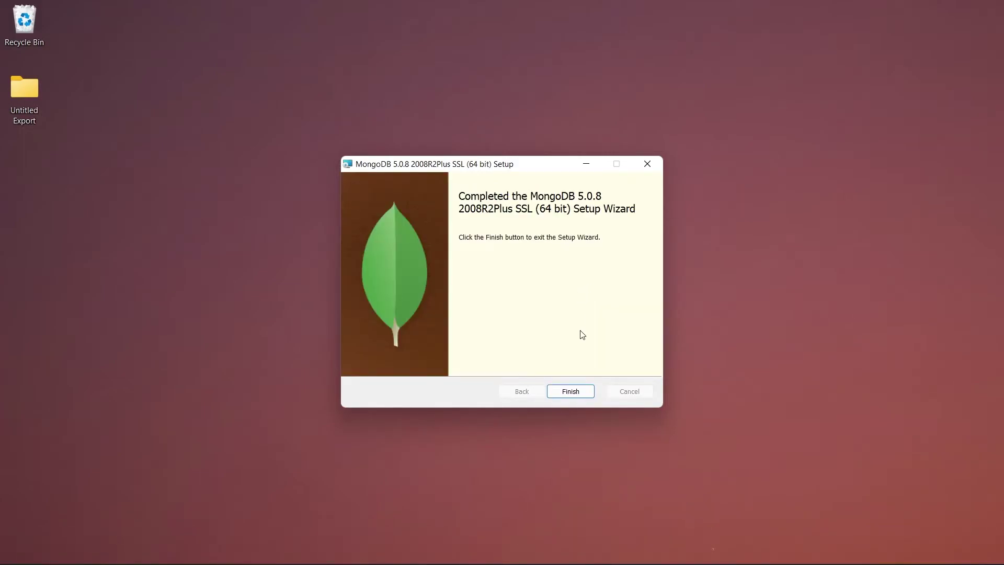
{"action": "left_click", "coordinate": [570, 391]}
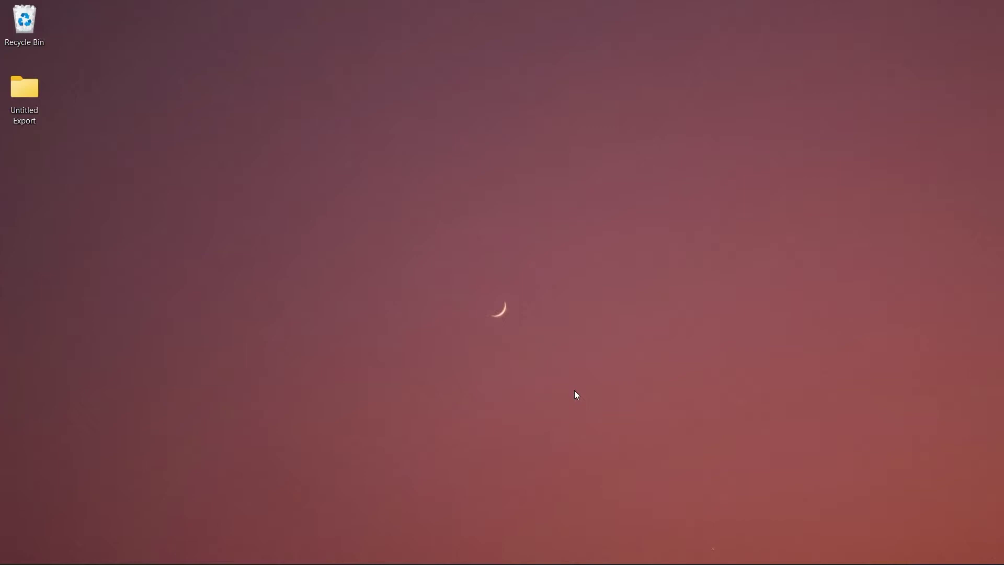
Open Command Prompt, run the mongo command to test whether it is available, and minimize the window
{"action": "key", "text": "super"}
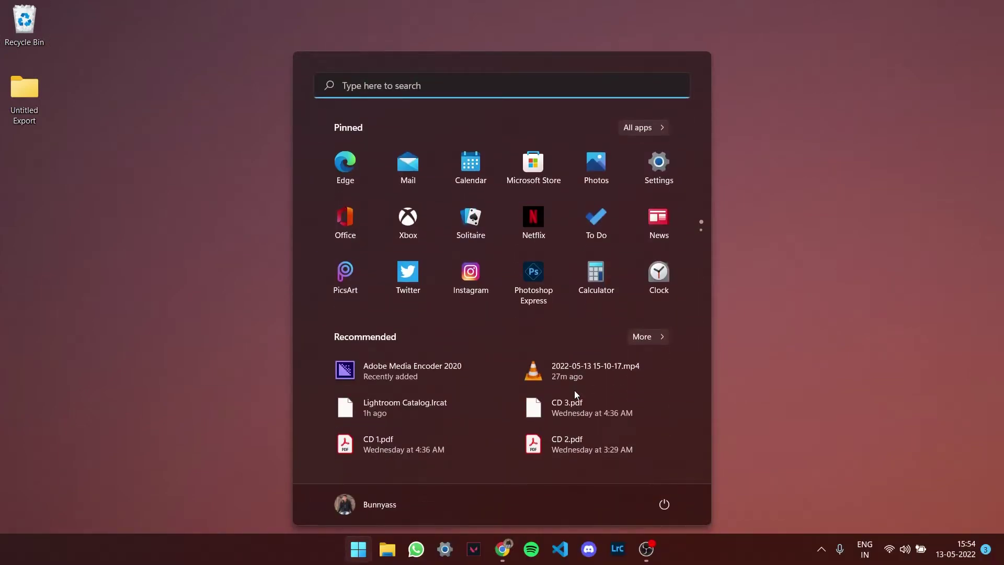
{"action": "type", "text": "cmd"}
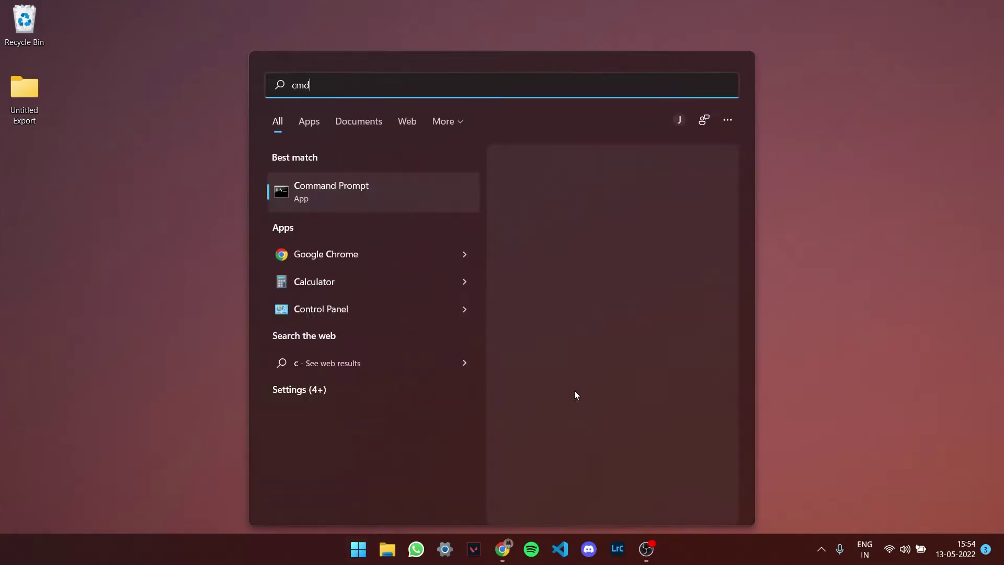
{"action": "key", "text": "Return"}
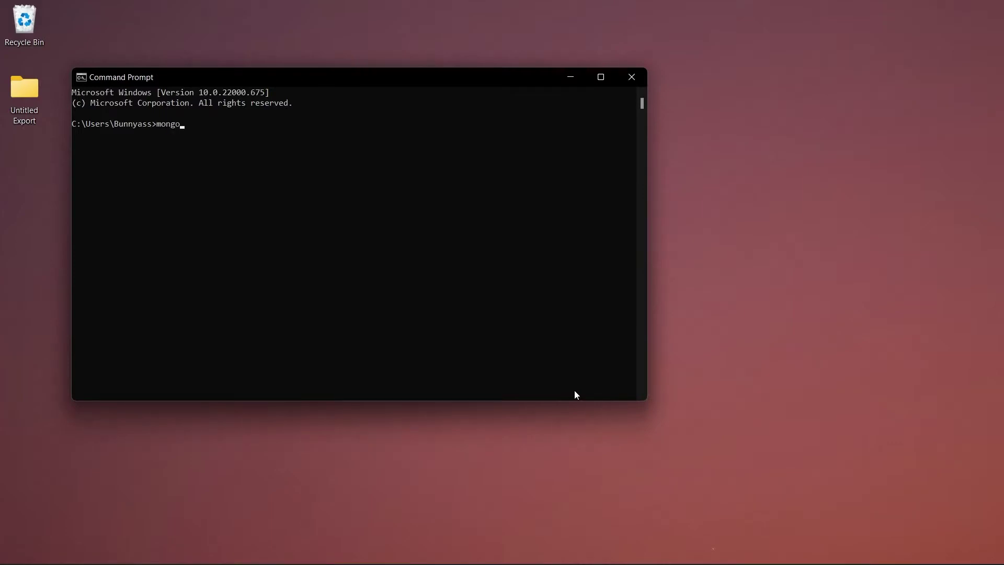
{"action": "key", "text": "Return"}
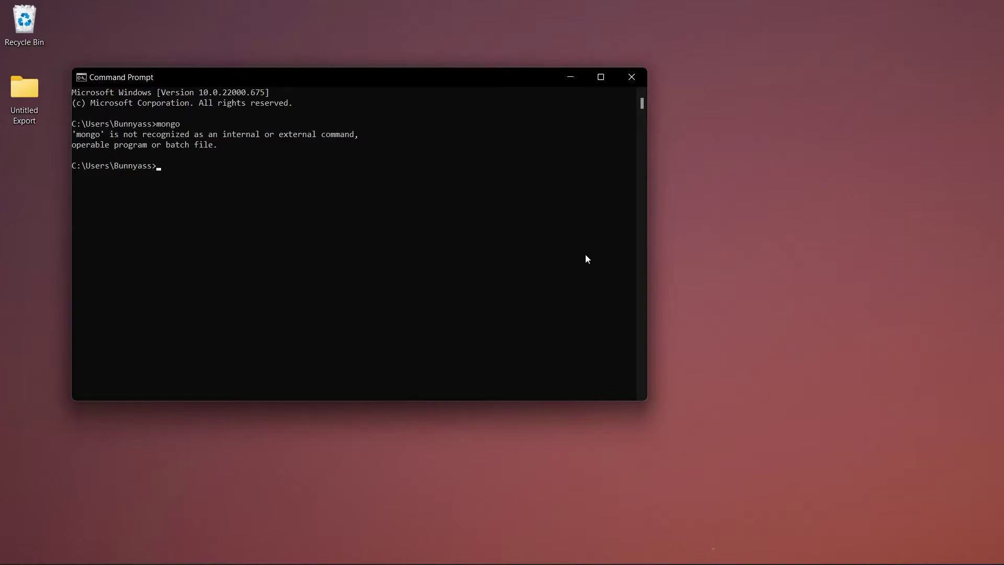
{"action": "left_click", "coordinate": [569, 77]}
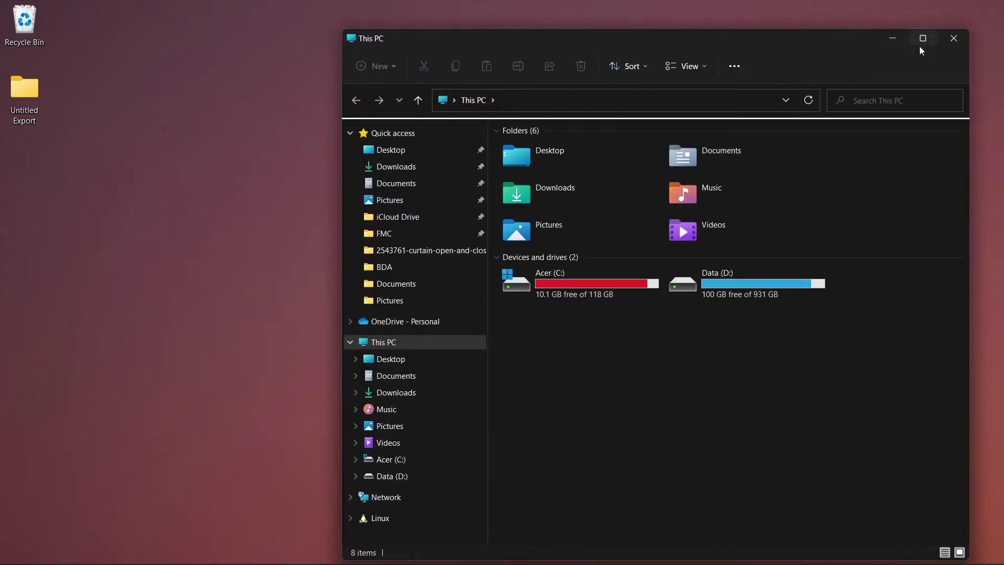
In File Explorer, open C:\Program Files\MongoDB\Server\5.0\bin and copy the folder's full path
{"action": "left_click", "coordinate": [922, 40]}
{"action": "double_click", "coordinate": [281, 218]}
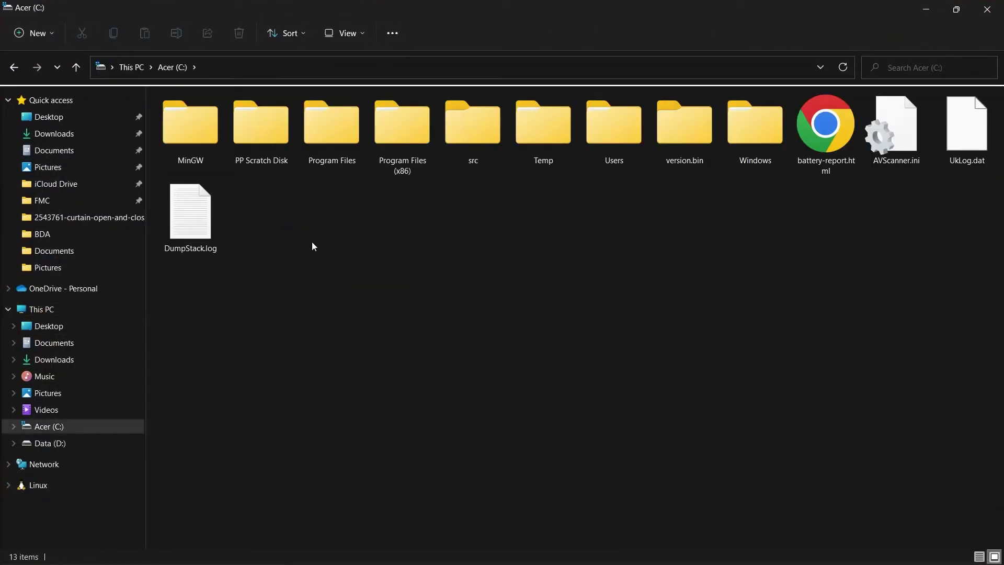
{"action": "double_click", "coordinate": [331, 123]}
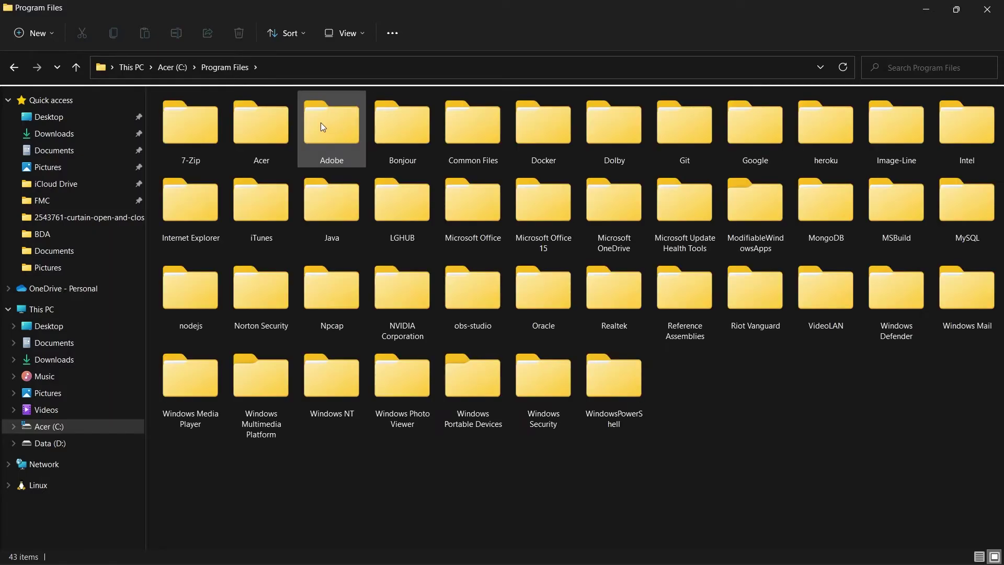
{"action": "double_click", "coordinate": [822, 213]}
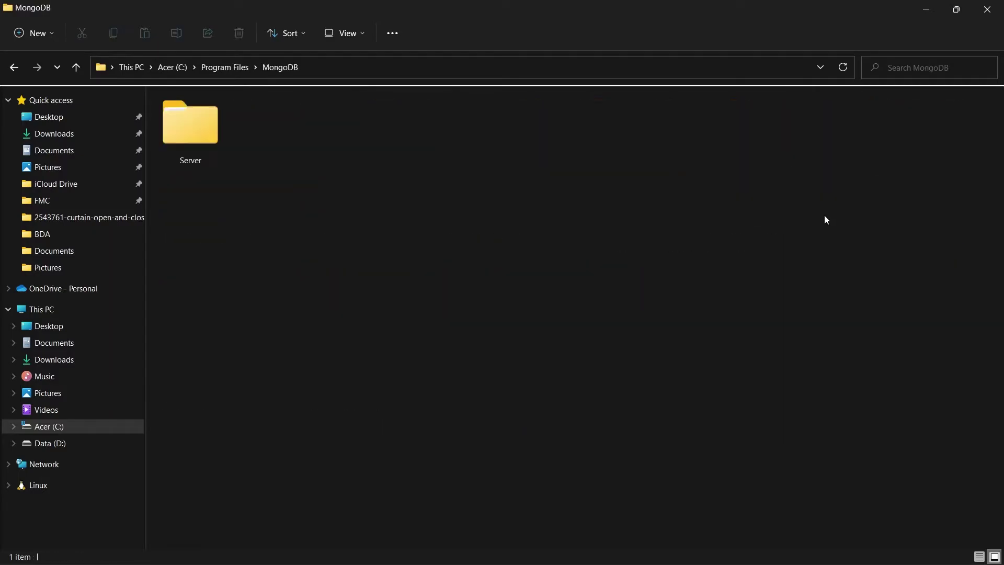
{"action": "double_click", "coordinate": [206, 133]}
{"action": "double_click", "coordinate": [194, 142]}
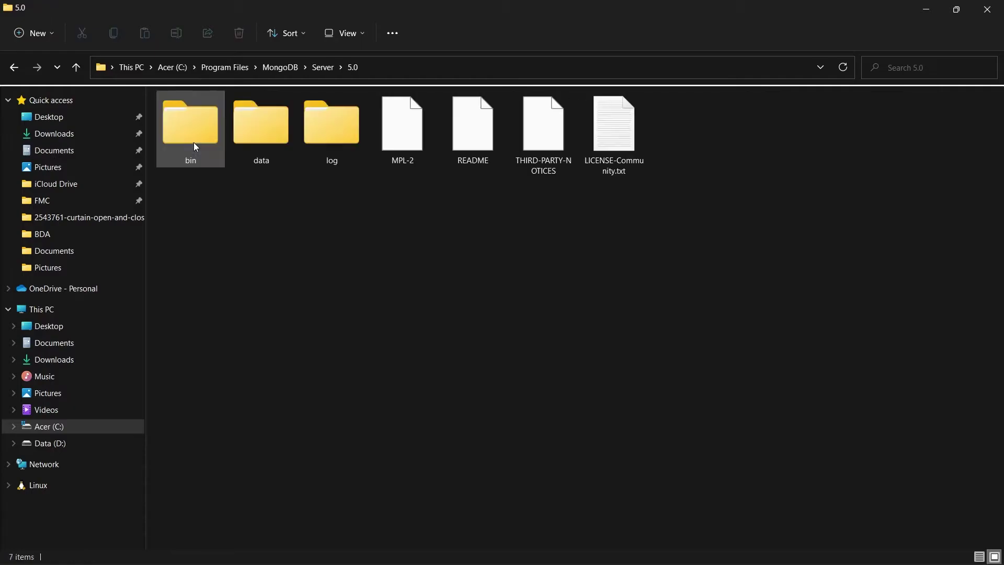
{"action": "double_click", "coordinate": [202, 148]}
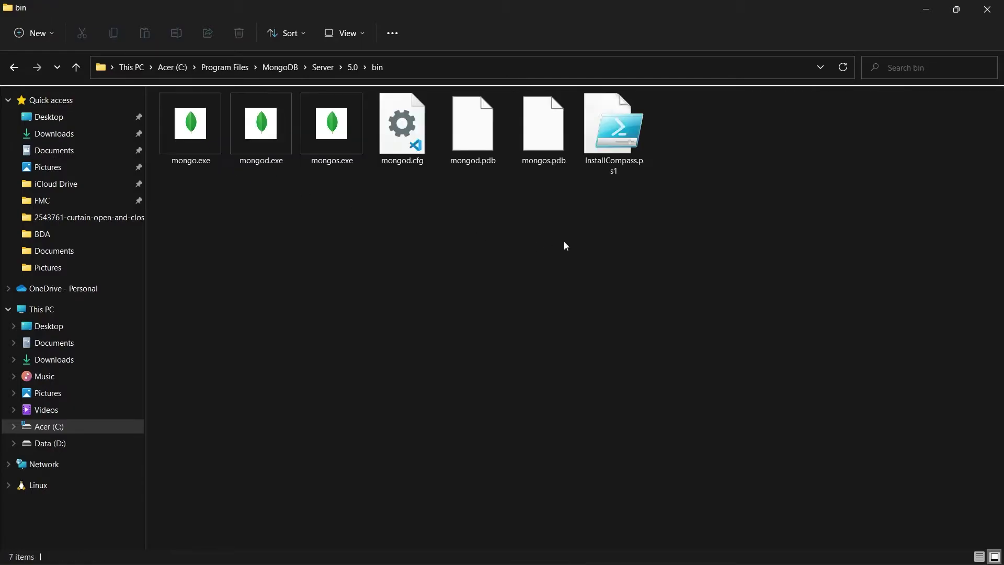
{"action": "left_click", "coordinate": [443, 70]}
{"action": "key", "text": "ctrl+c"}
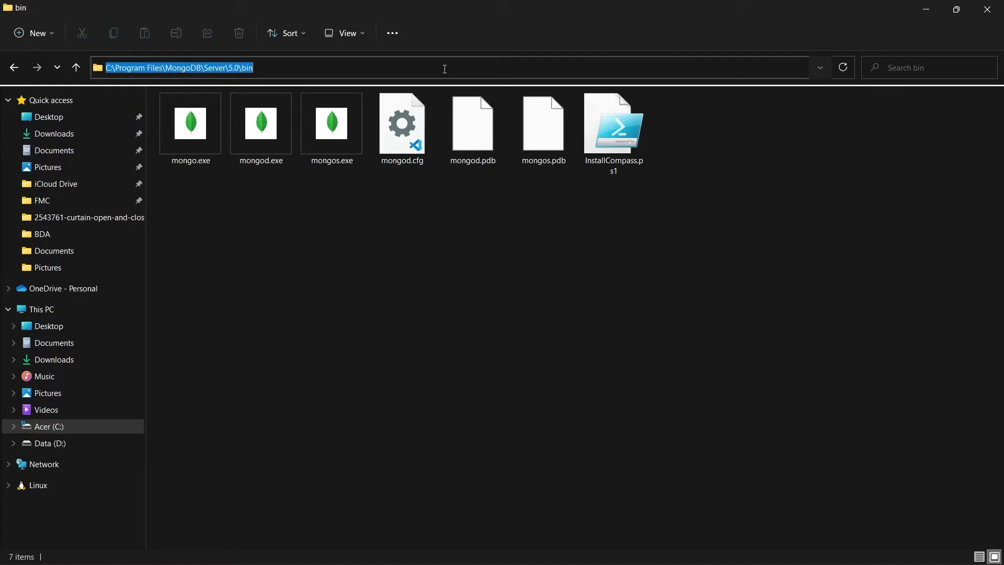
Open the system environment variables settings and open the system variable Path for editing
{"action": "key", "text": "super"}
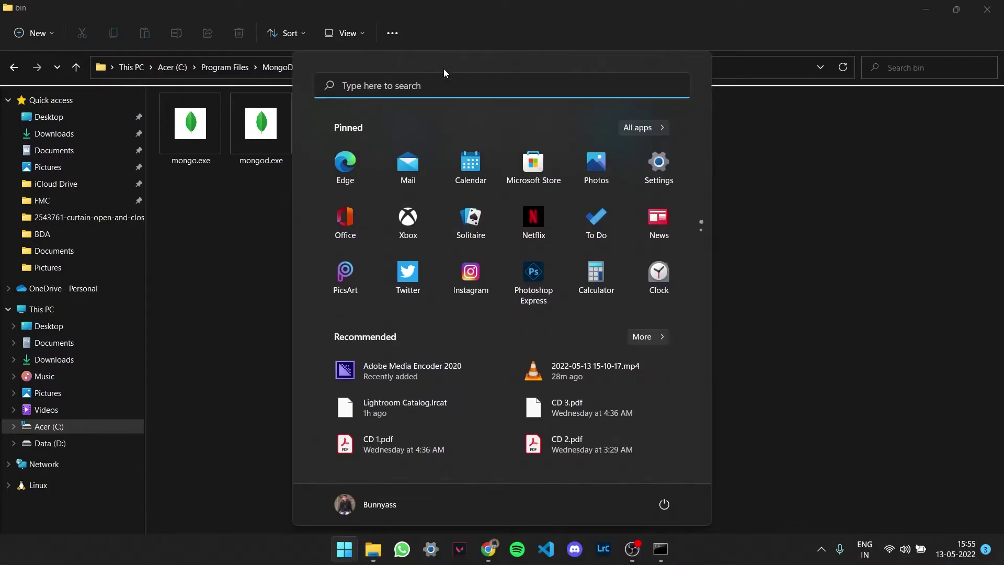
{"action": "type", "text": "env"}
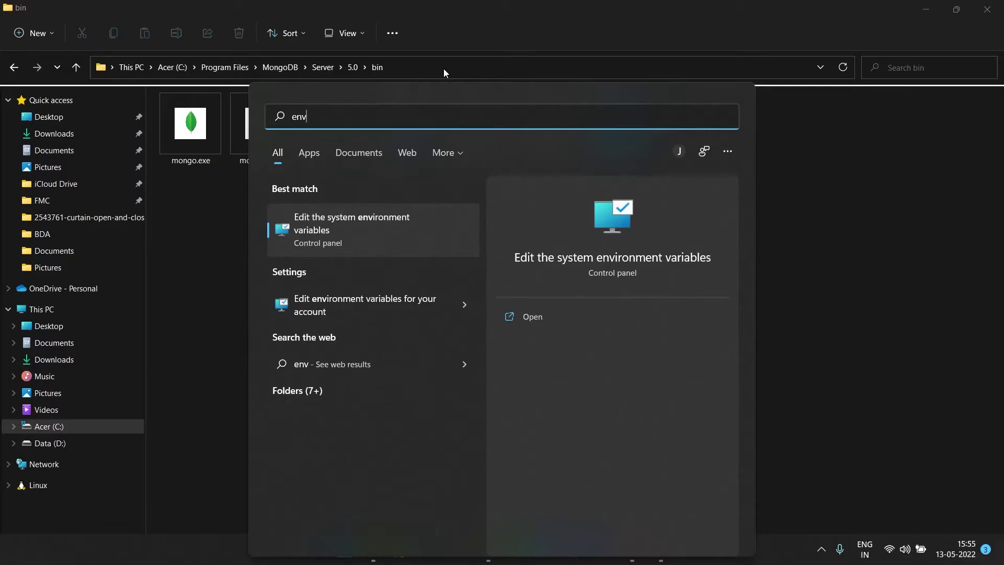
{"action": "key", "text": "Return"}
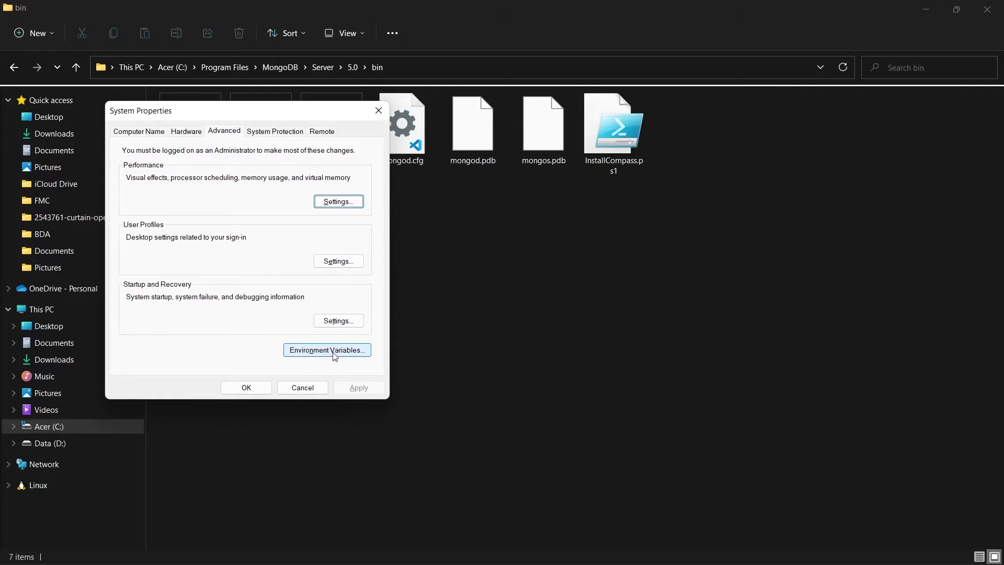
{"action": "left_click", "coordinate": [334, 351]}
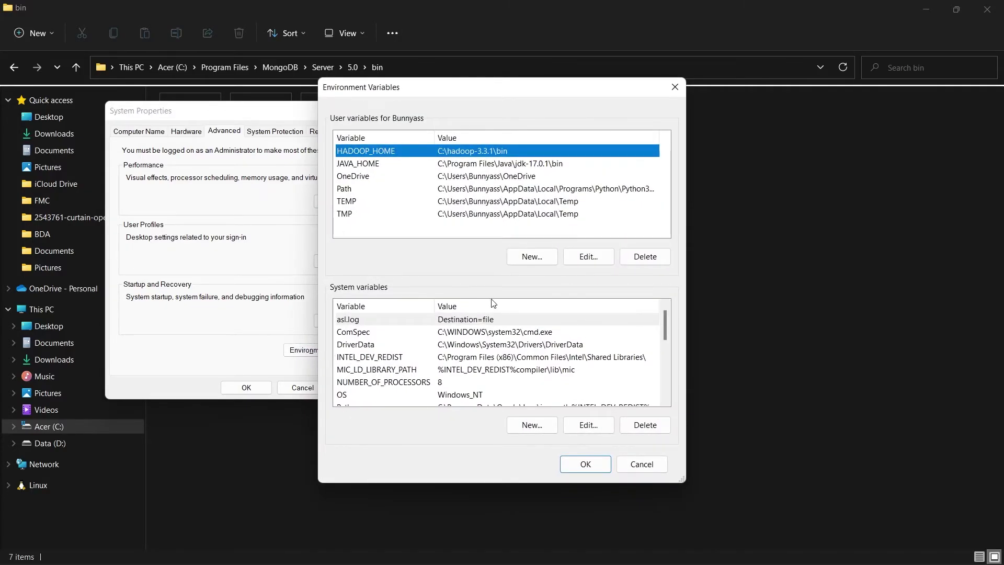
{"action": "left_click_drag", "start_coordinate": [664, 321], "coordinate": [665, 332]}
{"action": "left_click", "coordinate": [436, 370]}
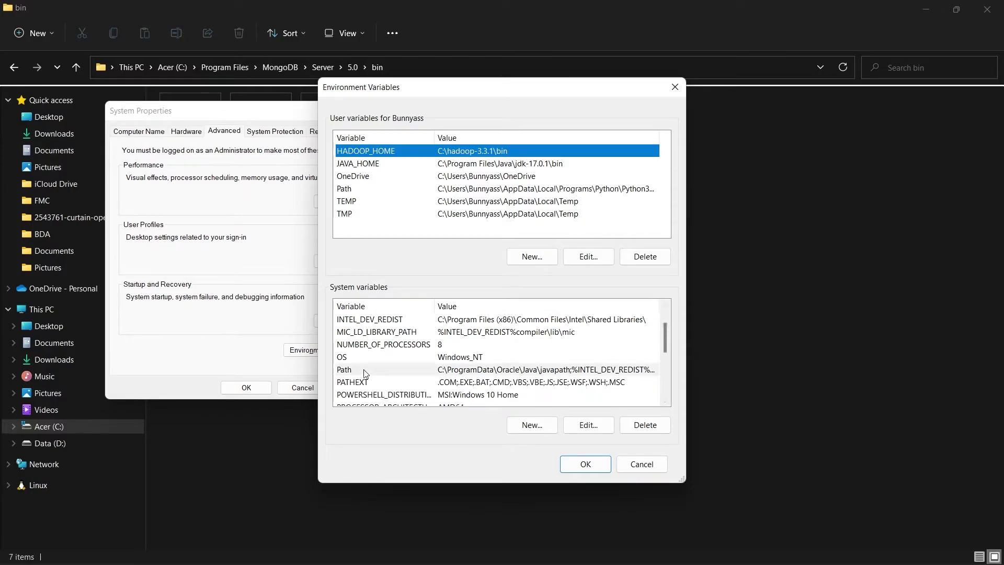
{"action": "double_click", "coordinate": [416, 371]}
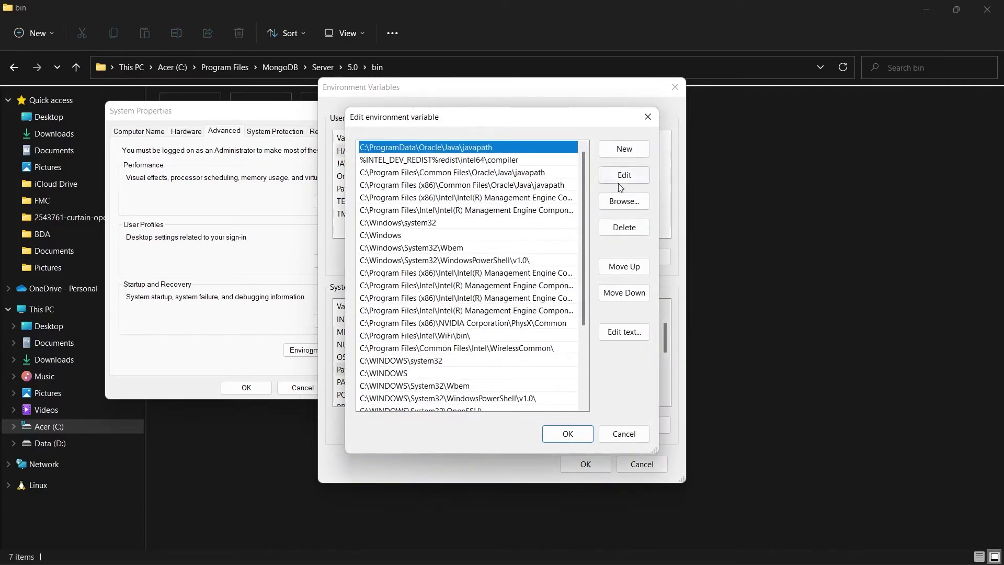
Add C:\Program Files\MongoDB\Server\5.0\bin as a new entry in the system Path and confirm the environment variable and system settings
{"action": "left_click", "coordinate": [625, 149]}
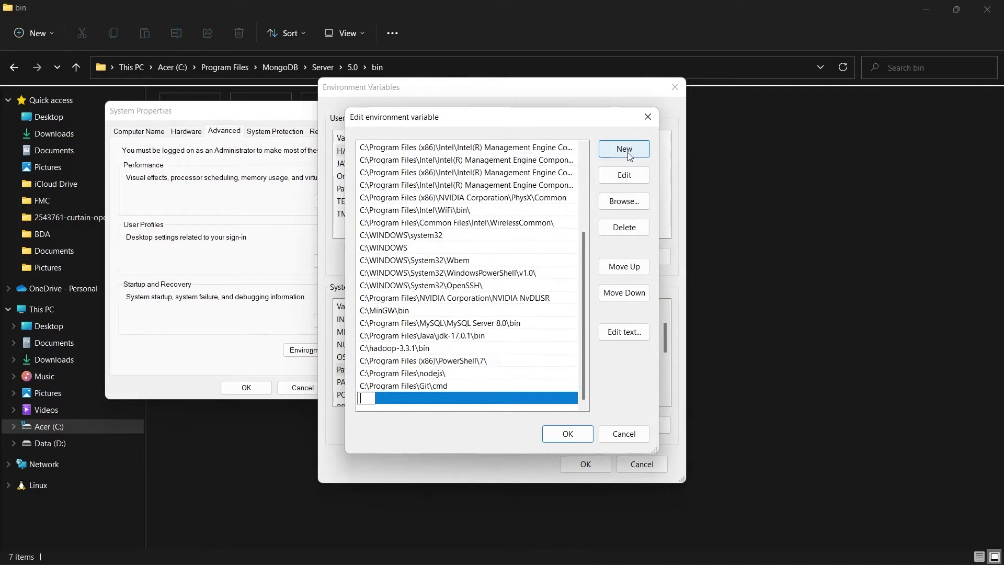
{"action": "key", "text": "ctrl+v"}
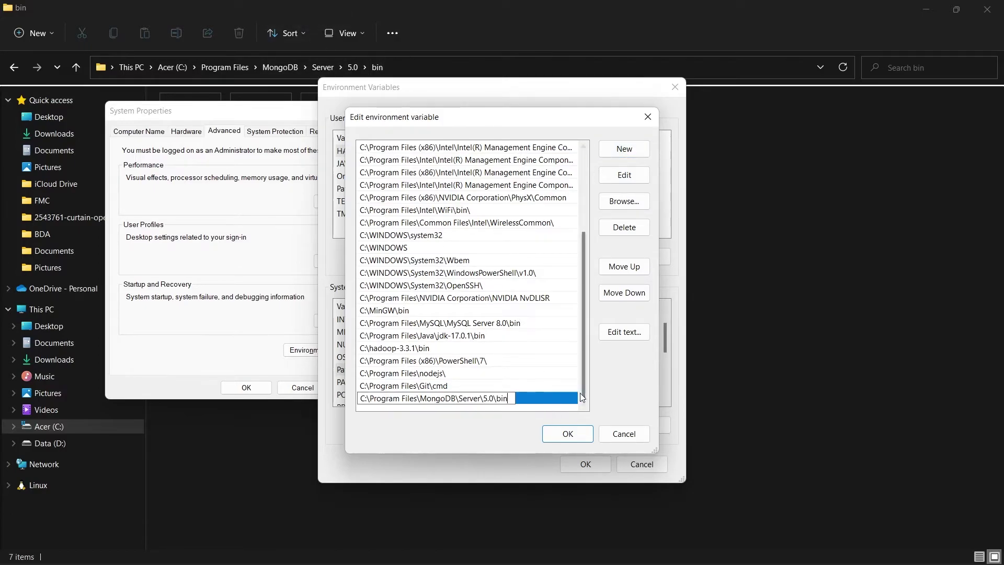
{"action": "left_click", "coordinate": [578, 436]}
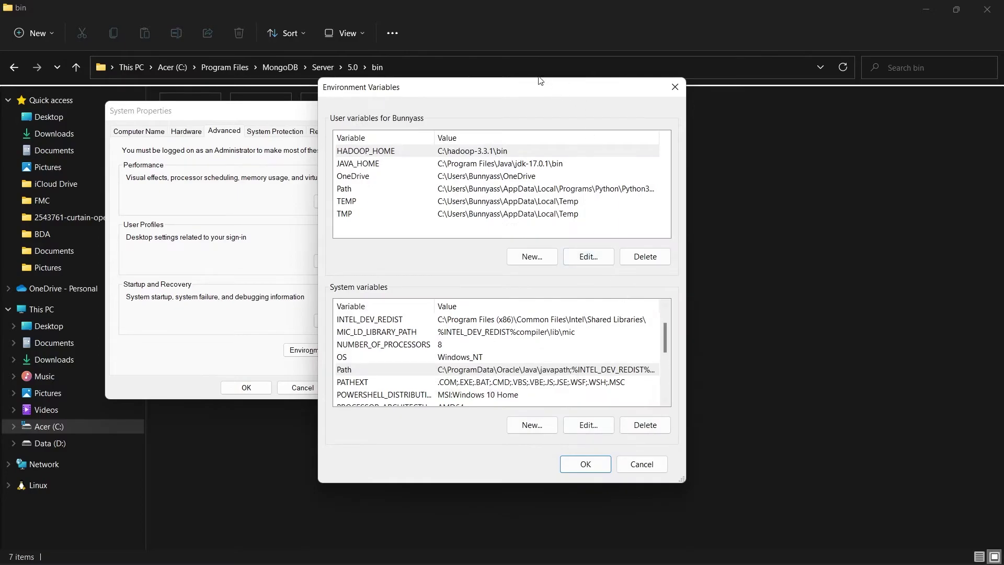
{"action": "left_click", "coordinate": [585, 463]}
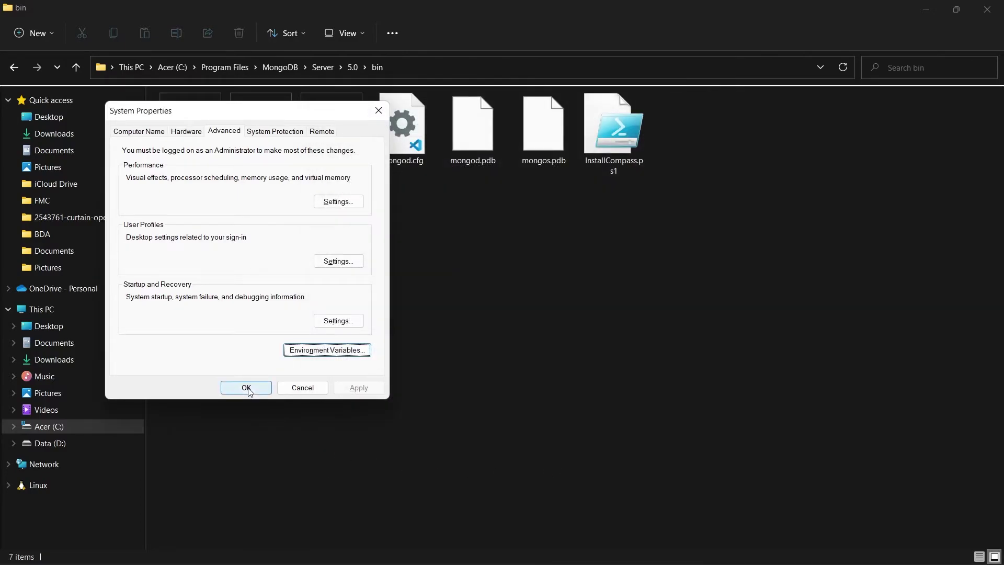
{"action": "left_click", "coordinate": [247, 388]}
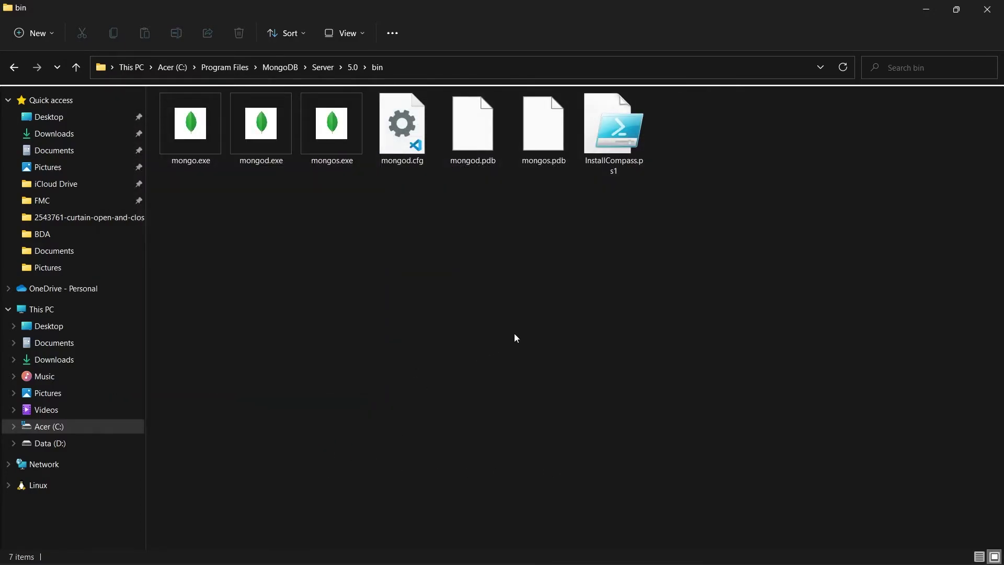
Replace the old Command Prompt with a fresh session, run the mongo command in it, and minimize the window
{"action": "left_click", "coordinate": [926, 11]}
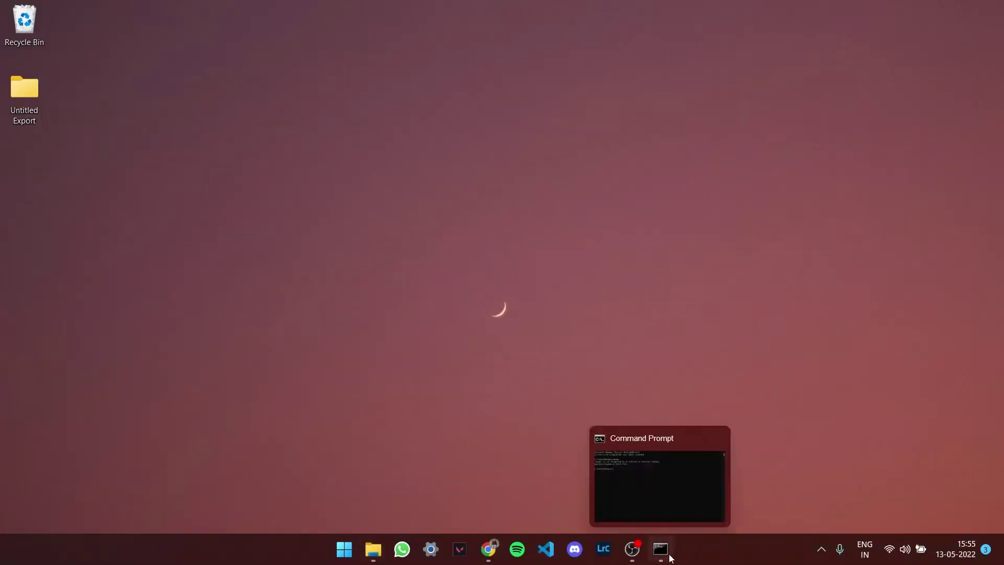
{"action": "left_click", "coordinate": [661, 548]}
{"action": "left_click", "coordinate": [632, 82]}
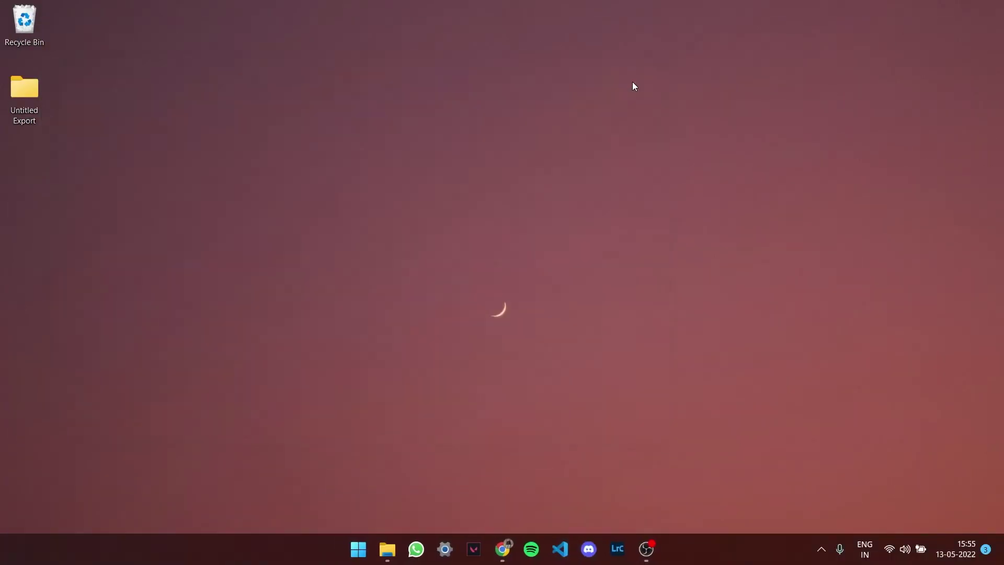
{"action": "key", "text": "super"}
{"action": "type", "text": "cmd"}
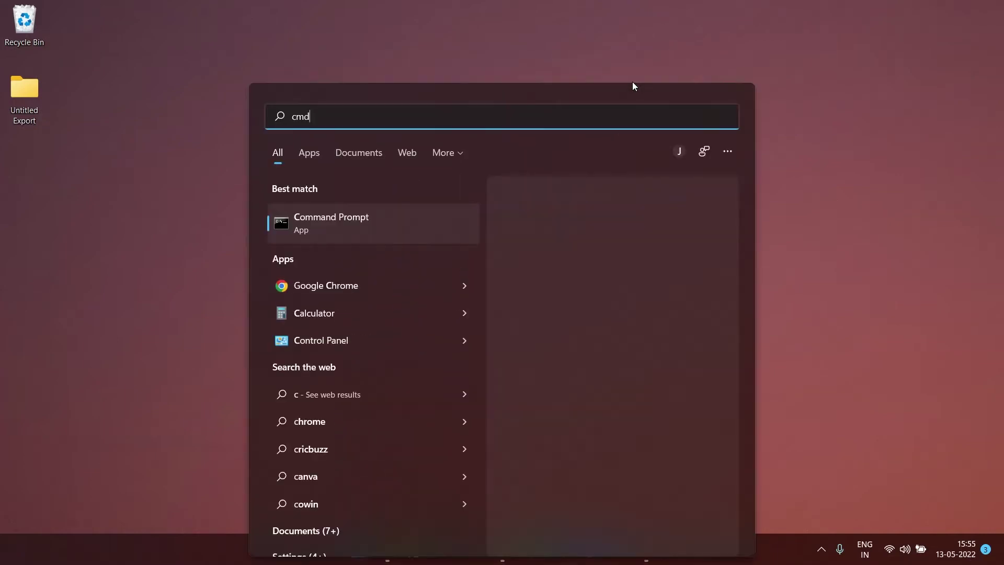
{"action": "key", "text": "Return"}
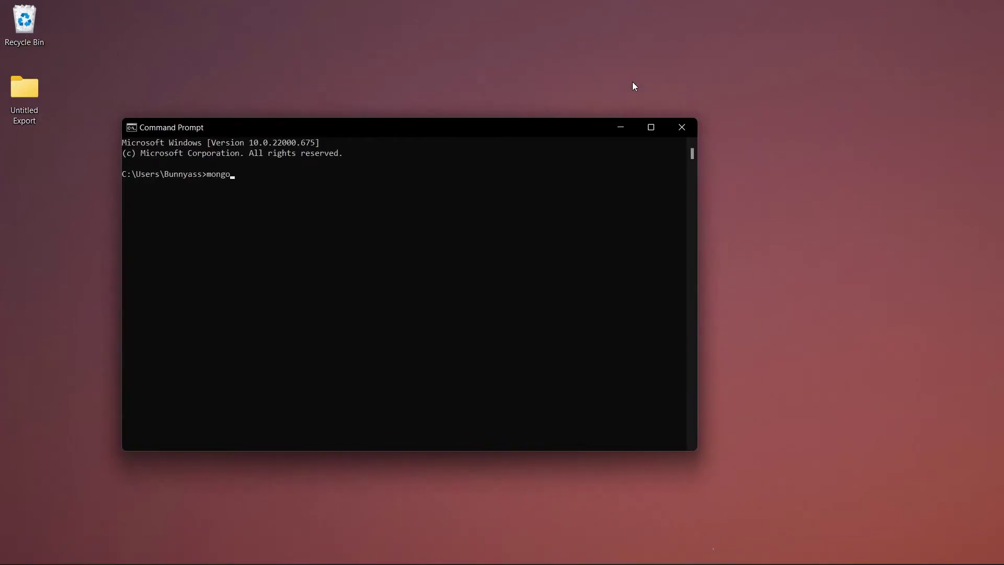
{"action": "key", "text": "Return"}
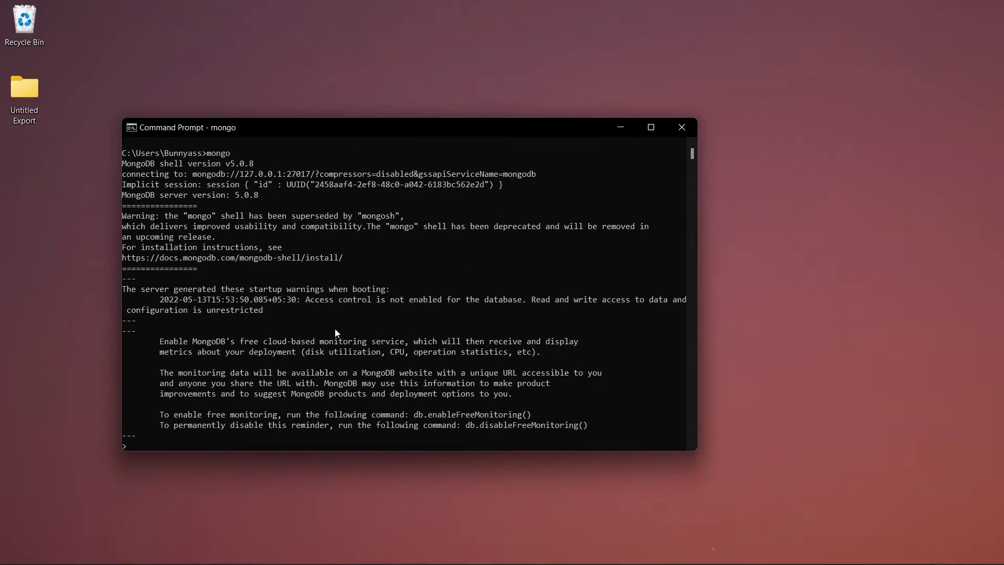
{"action": "left_click", "coordinate": [620, 128]}
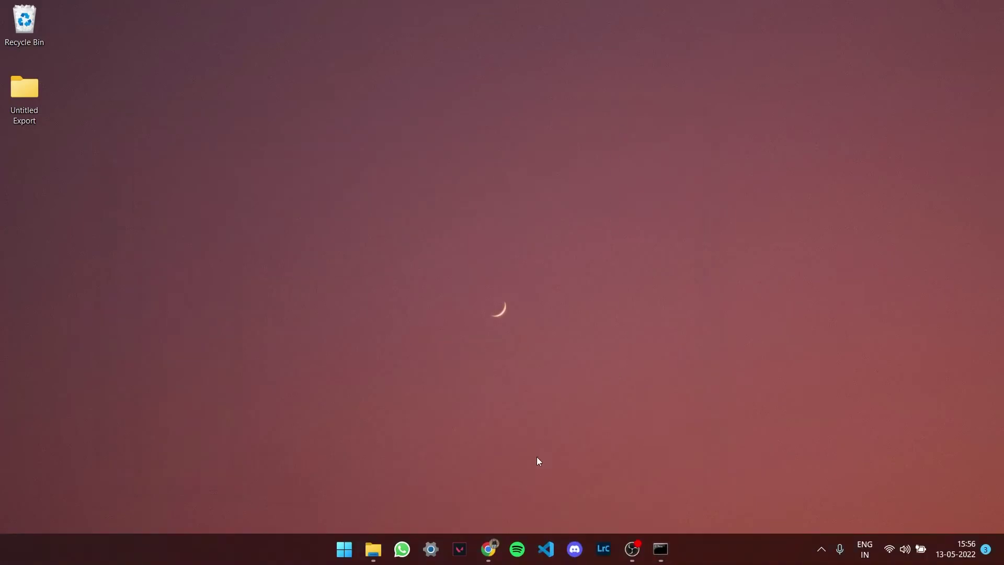
In a new Chrome tab, search for "download mongodb compass" and open the Download MongoDB Compass page on mongodb.com
{"action": "left_click", "coordinate": [488, 549]}
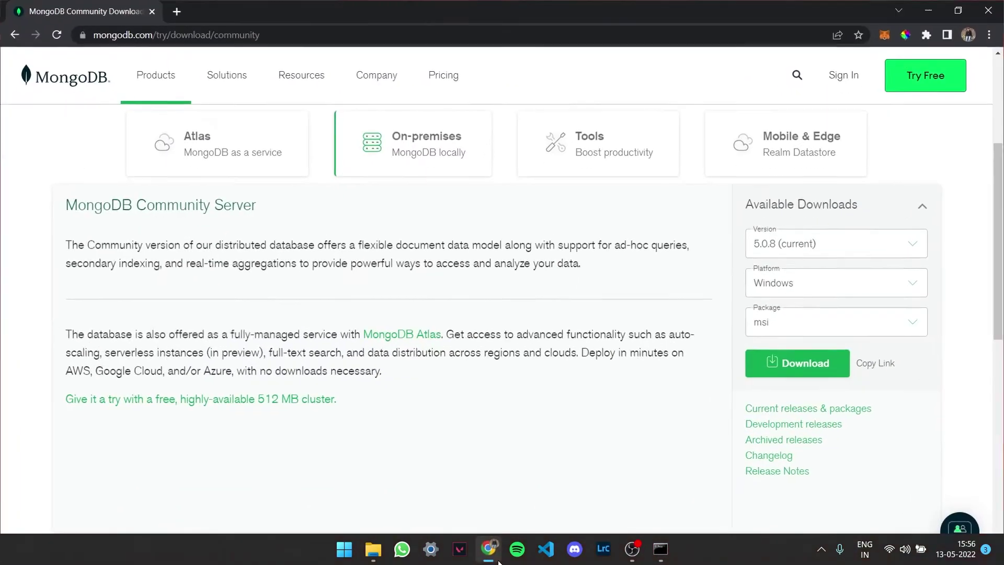
{"action": "left_click", "coordinate": [180, 13]}
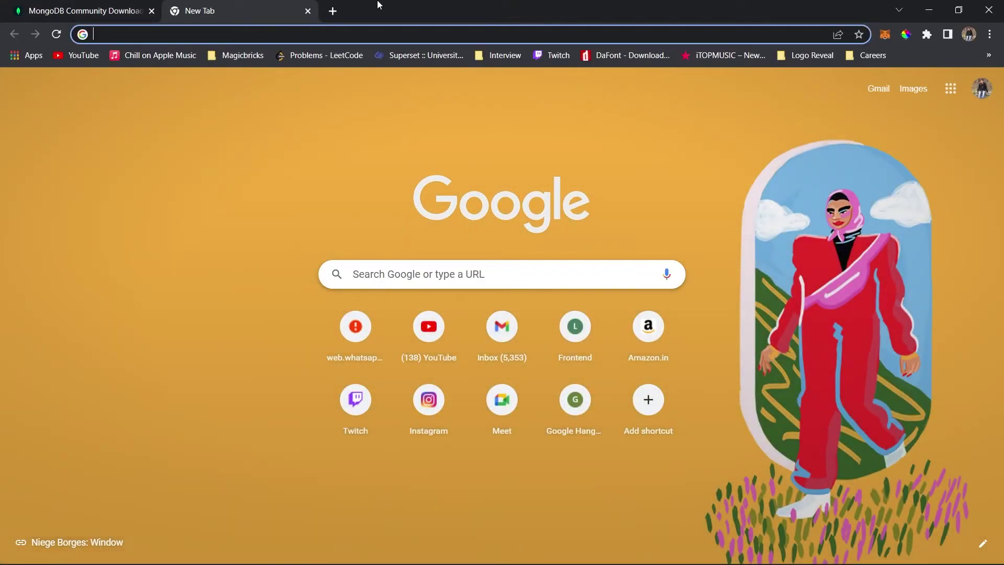
{"action": "type", "text": "download"}
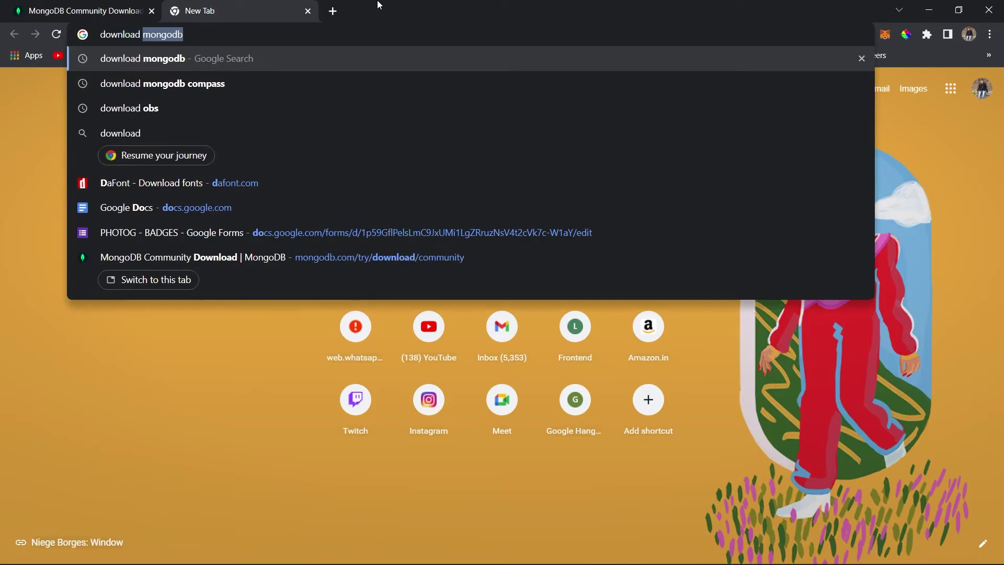
{"action": "key", "text": "Down"}
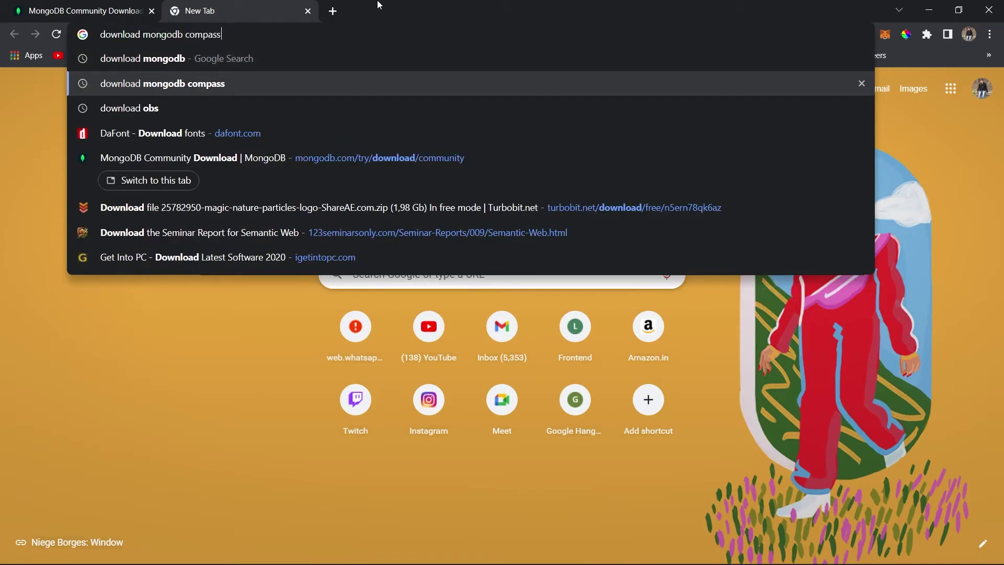
{"action": "key", "text": "Return"}
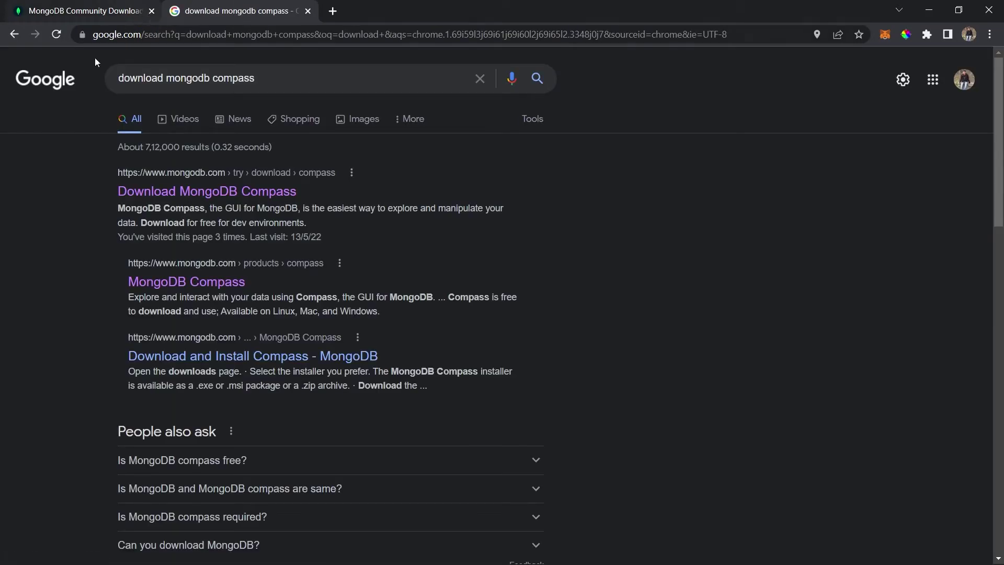
{"action": "left_click", "coordinate": [265, 194]}
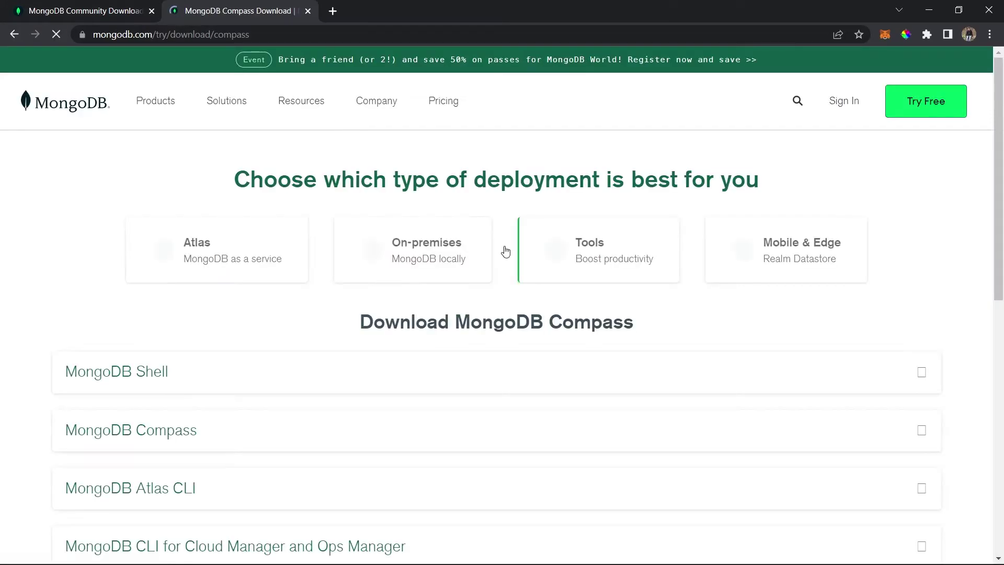
Download MongoDB Compass 1.31.2 (Stable) for the Windows 64-bit (7+) (MSI) platform, saving it in the Programs category
{"action": "scroll", "coordinate": [362, 319], "scroll_direction": "down", "scroll_amount": 2}
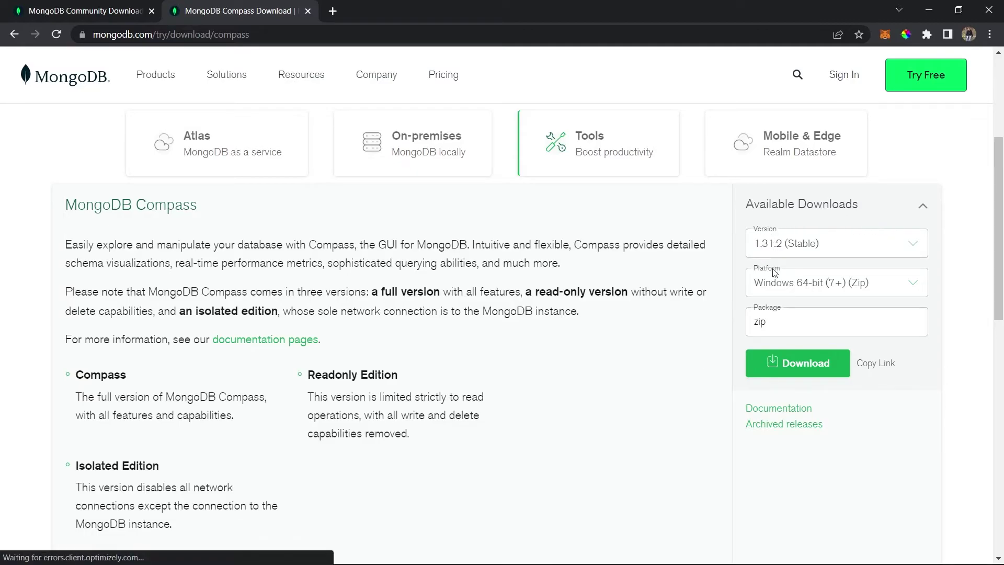
{"action": "left_click", "coordinate": [906, 286]}
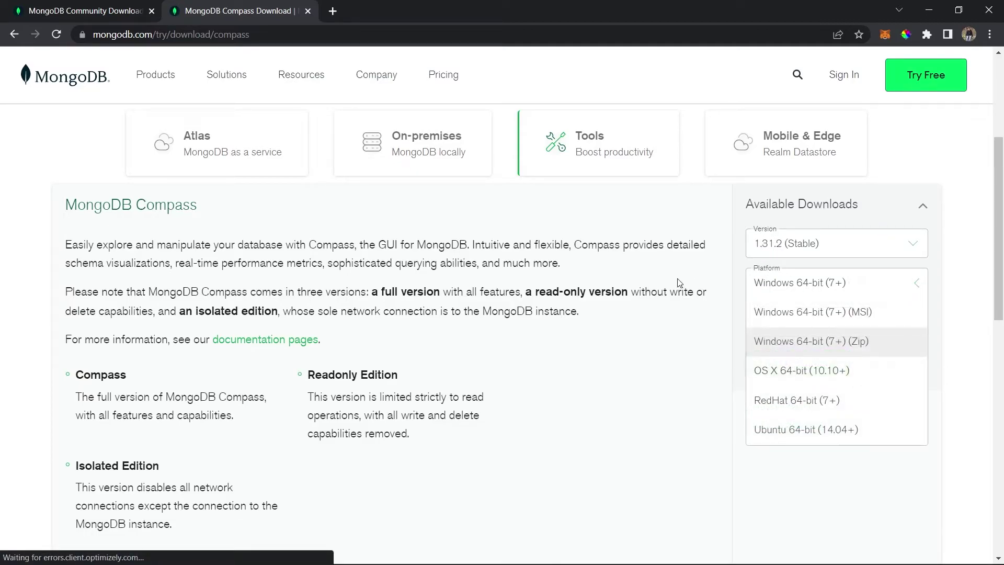
{"action": "left_click", "coordinate": [855, 312]}
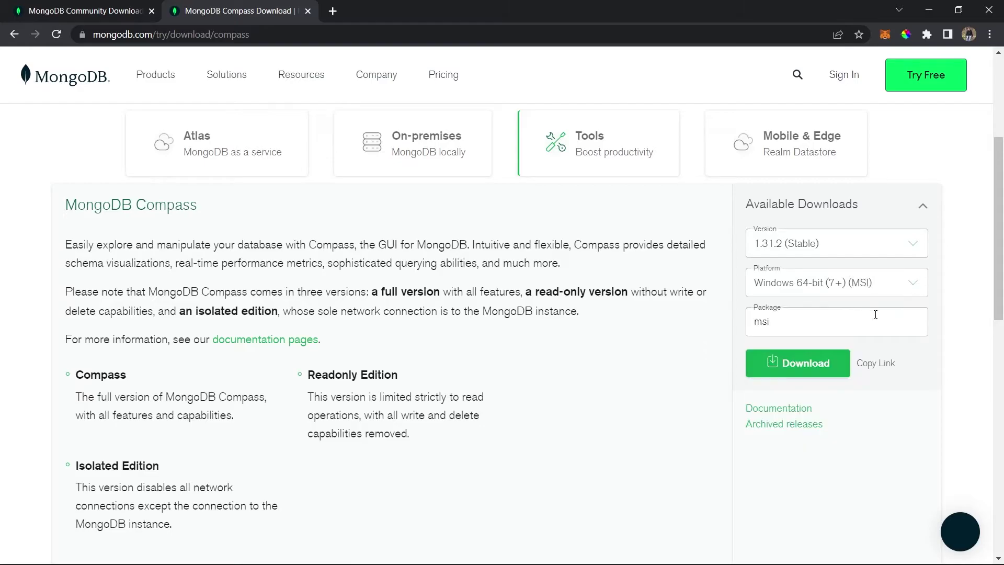
{"action": "left_click", "coordinate": [794, 366]}
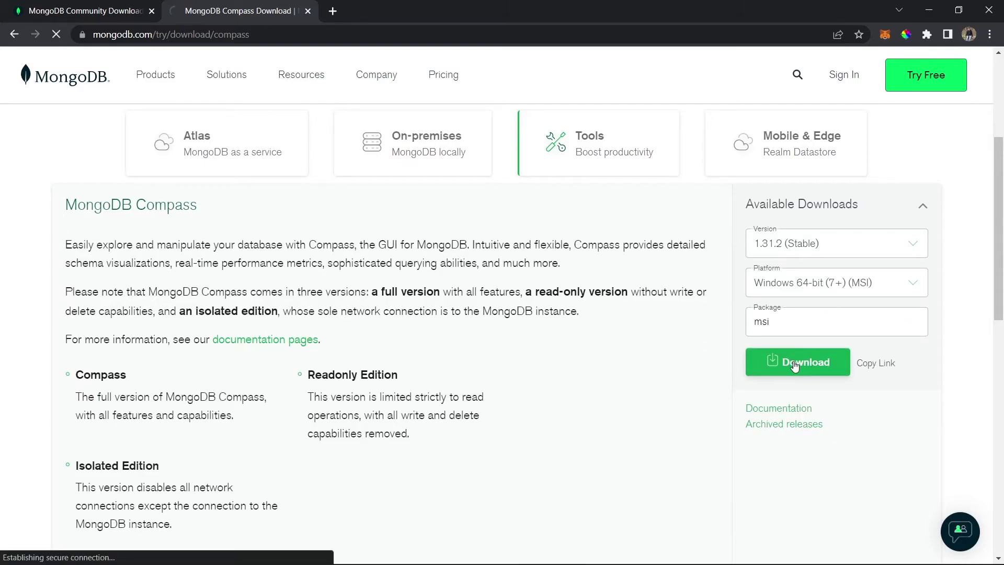
{"action": "left_click", "coordinate": [927, 10]}
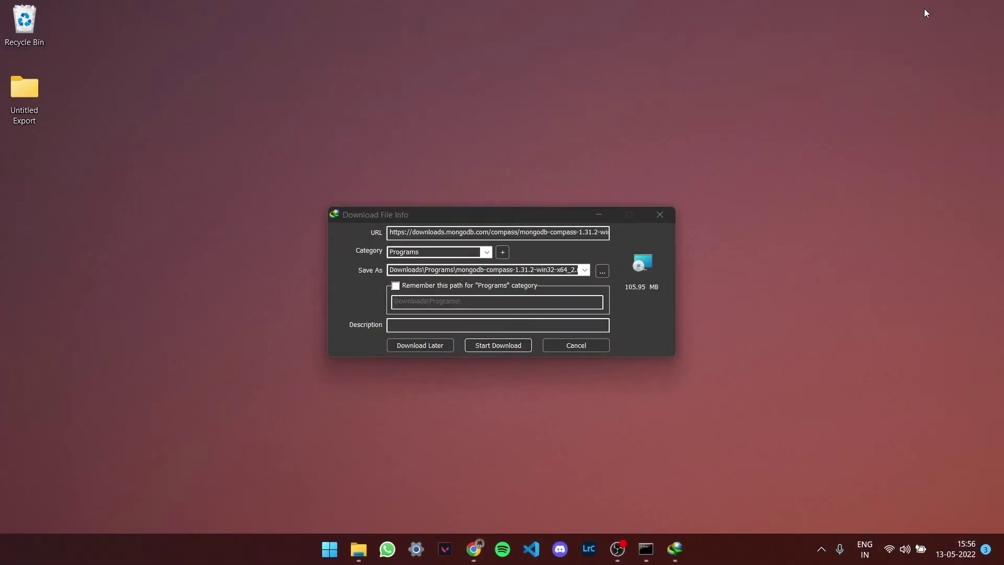
{"action": "left_click", "coordinate": [493, 220]}
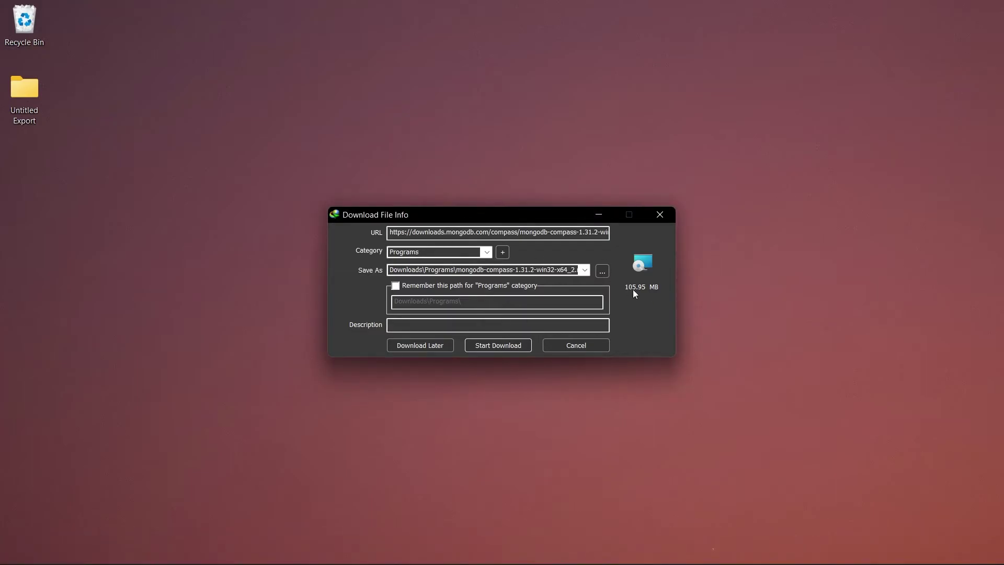
{"action": "left_click", "coordinate": [504, 345]}
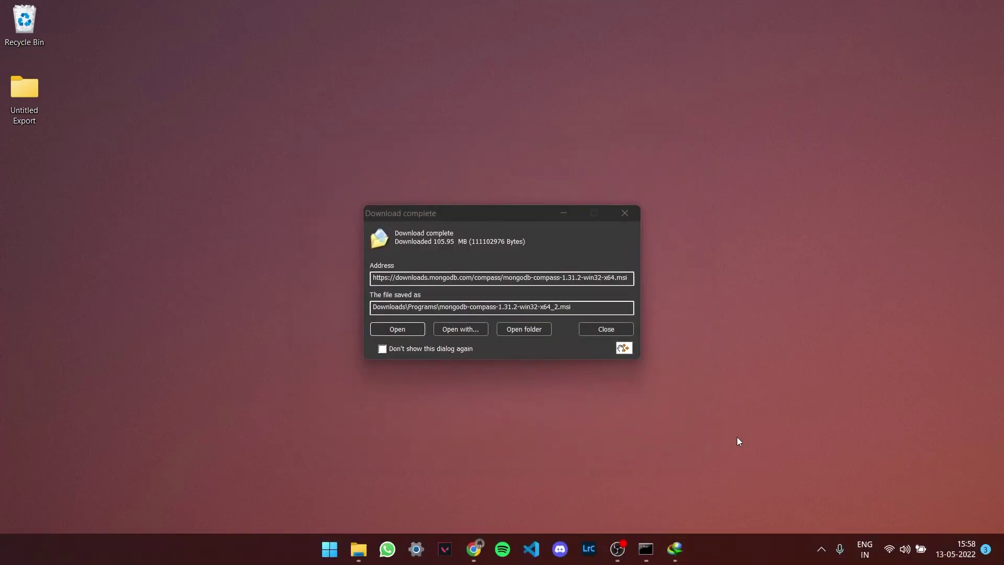
Run the downloaded MongoDB Compass installer with the destination folder C:\Program Files\MongoDB Compass\ and finish the setup wizard
{"action": "left_click", "coordinate": [493, 220]}
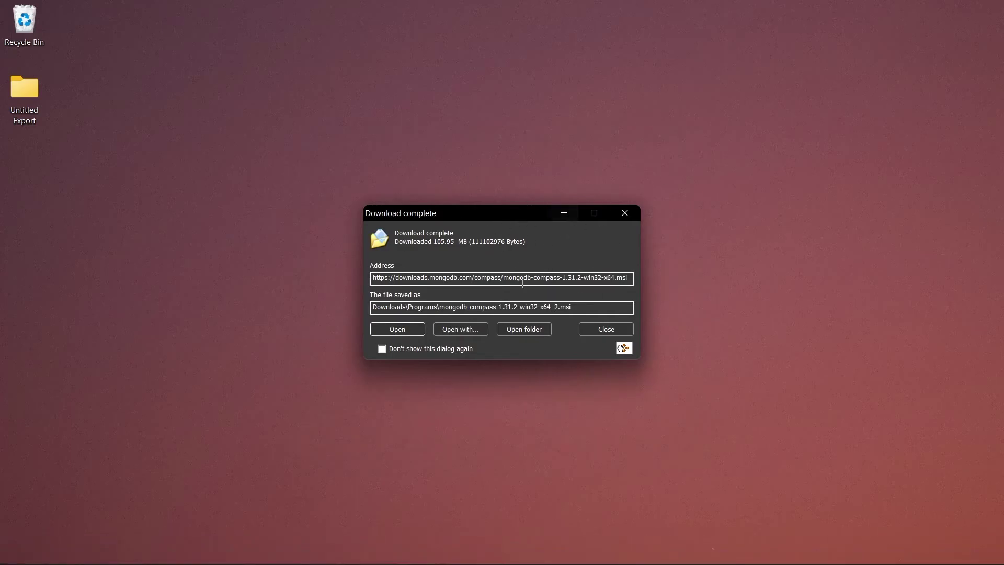
{"action": "left_click", "coordinate": [404, 329]}
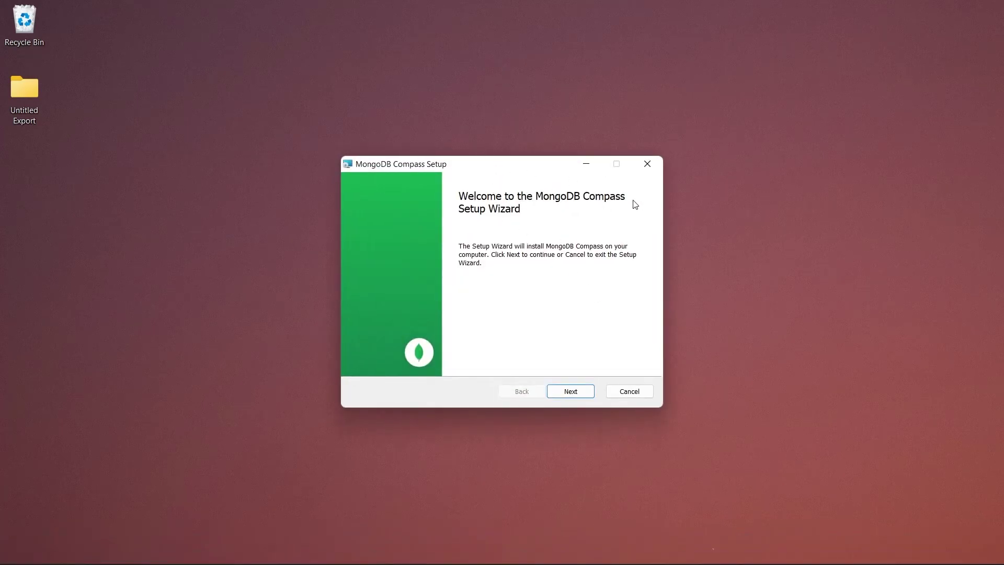
{"action": "left_click", "coordinate": [582, 392]}
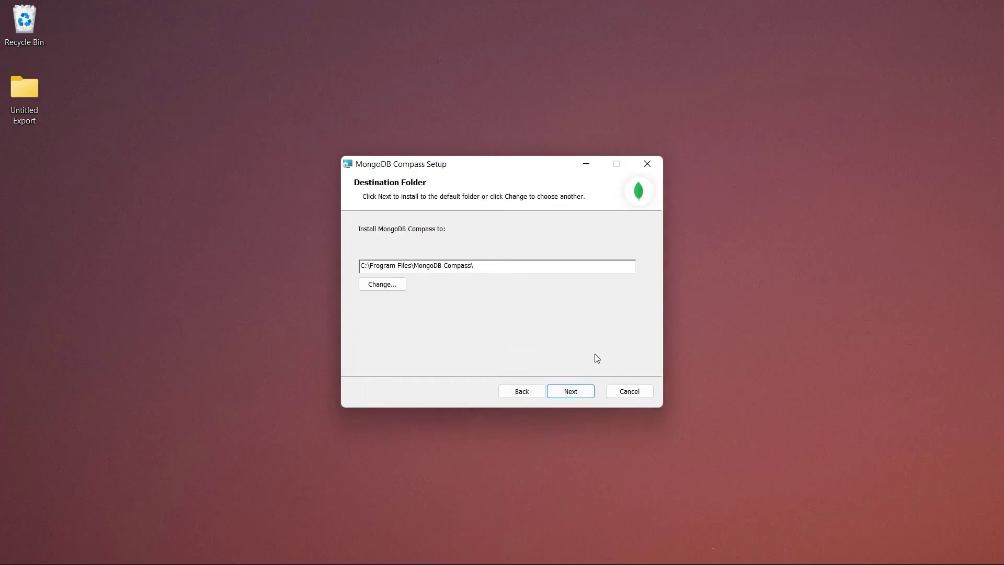
{"action": "left_click", "coordinate": [575, 391]}
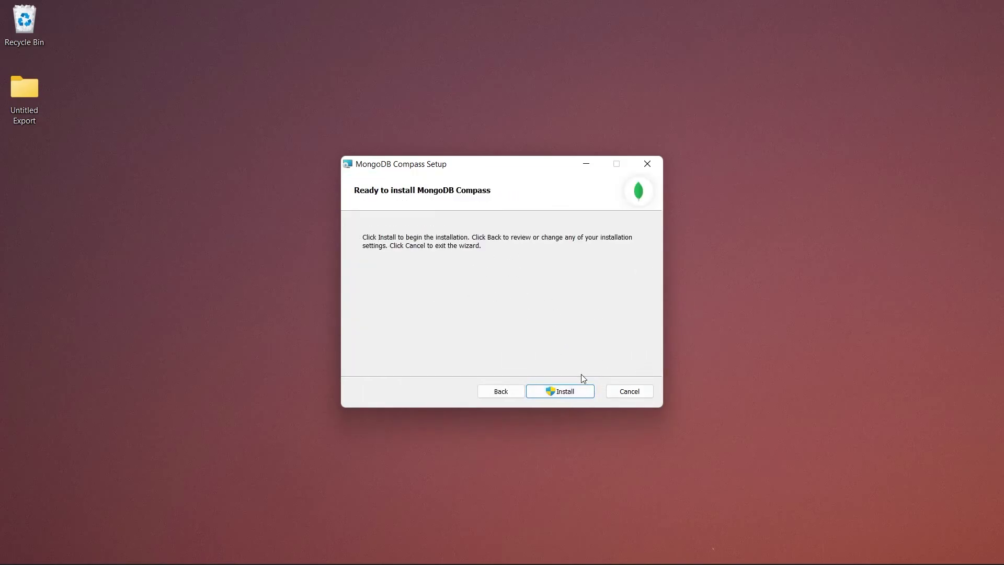
{"action": "left_click", "coordinate": [580, 393]}
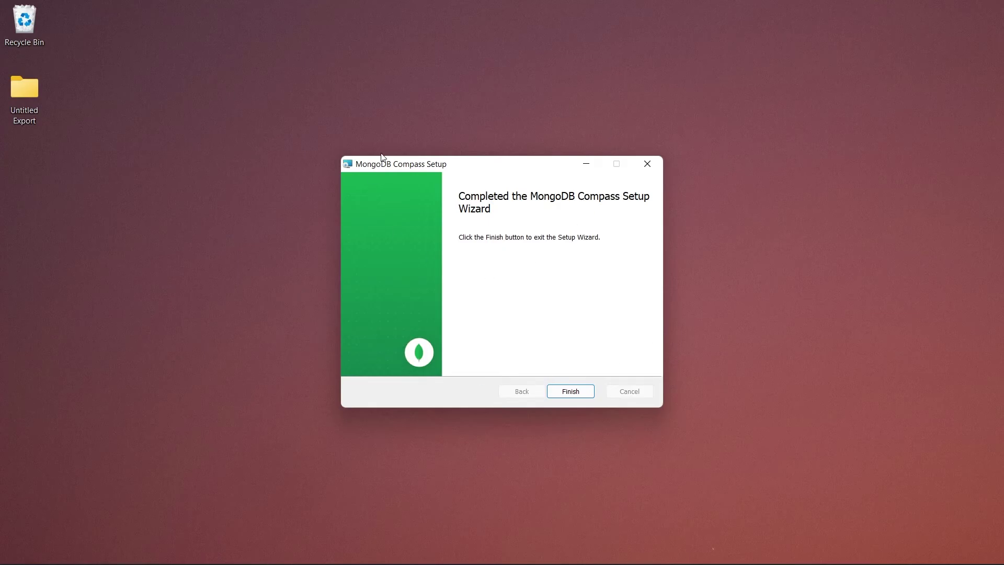
{"action": "left_click", "coordinate": [571, 392]}
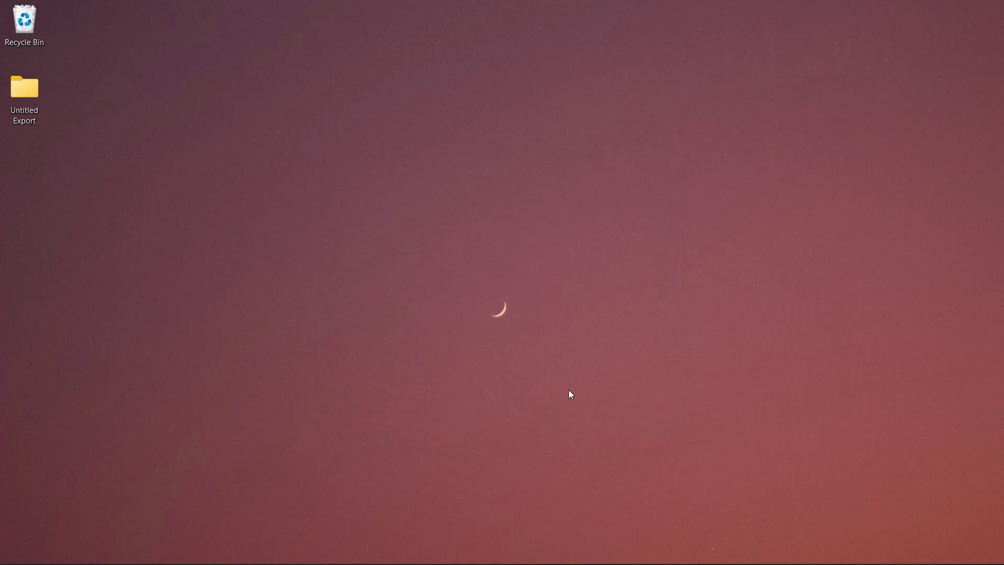
Launch MongoDB Compass in a maximized window and place the cursor in the new connection's URI field
{"action": "key", "text": "super"}
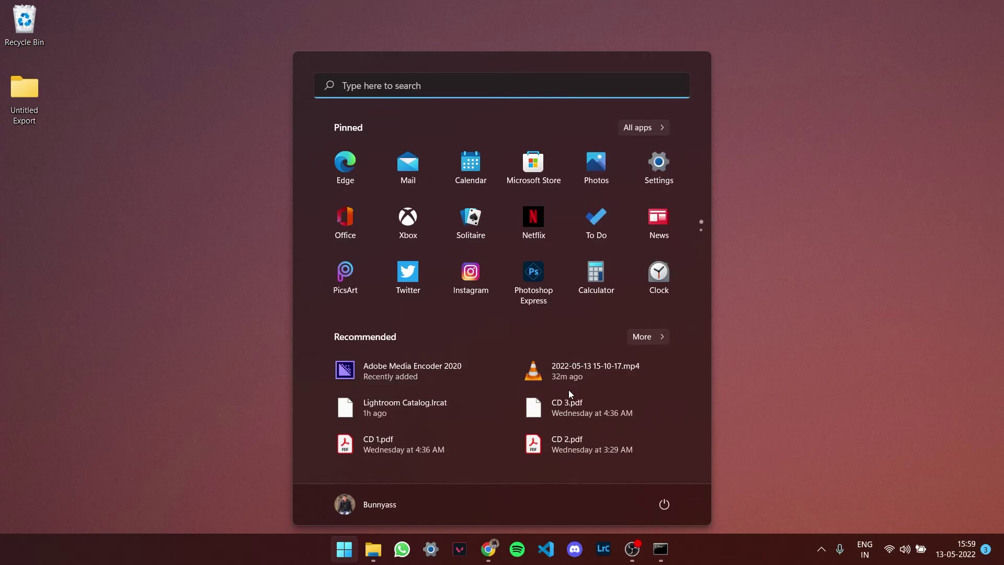
{"action": "type", "text": "mongo"}
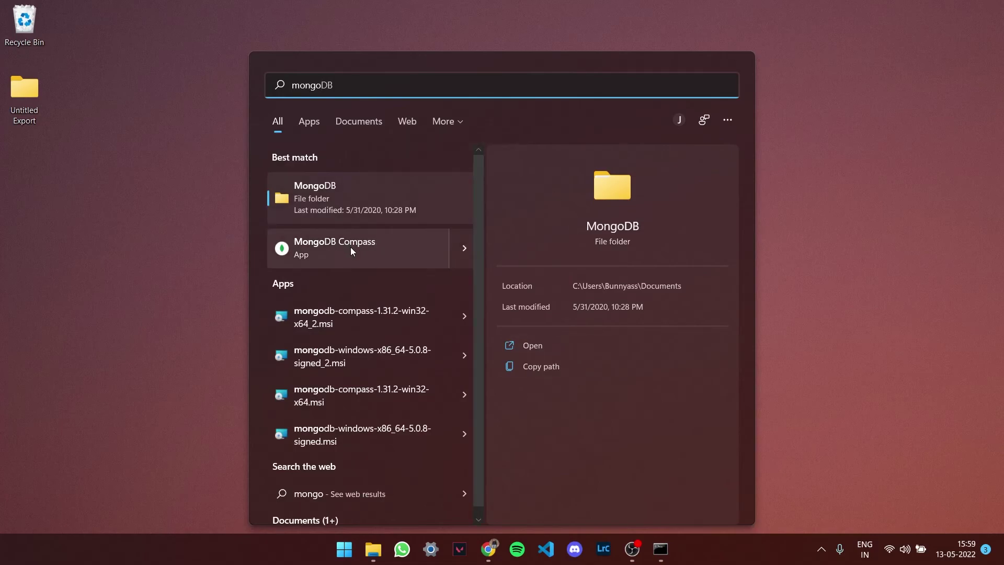
{"action": "left_click", "coordinate": [351, 248]}
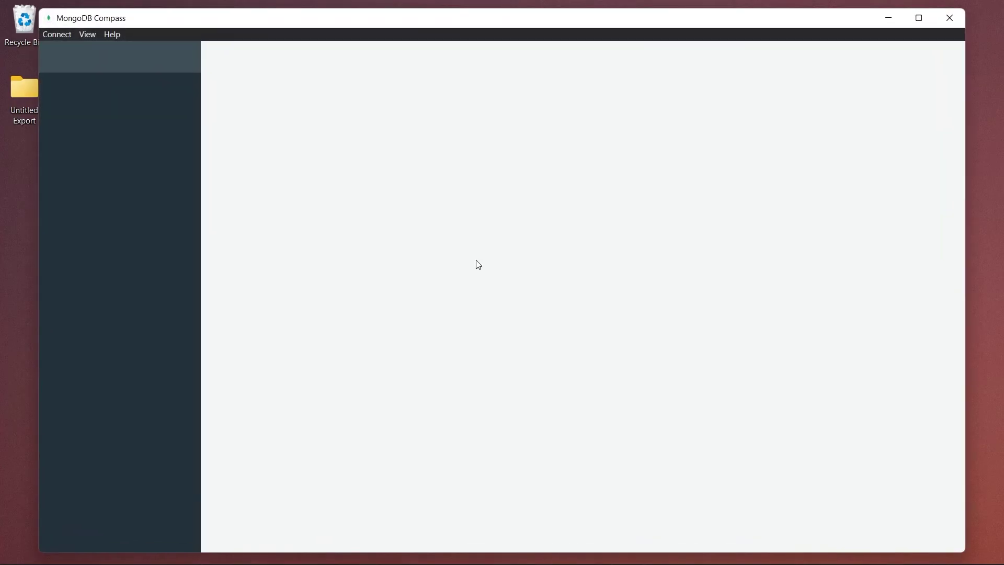
{"action": "left_click", "coordinate": [918, 18]}
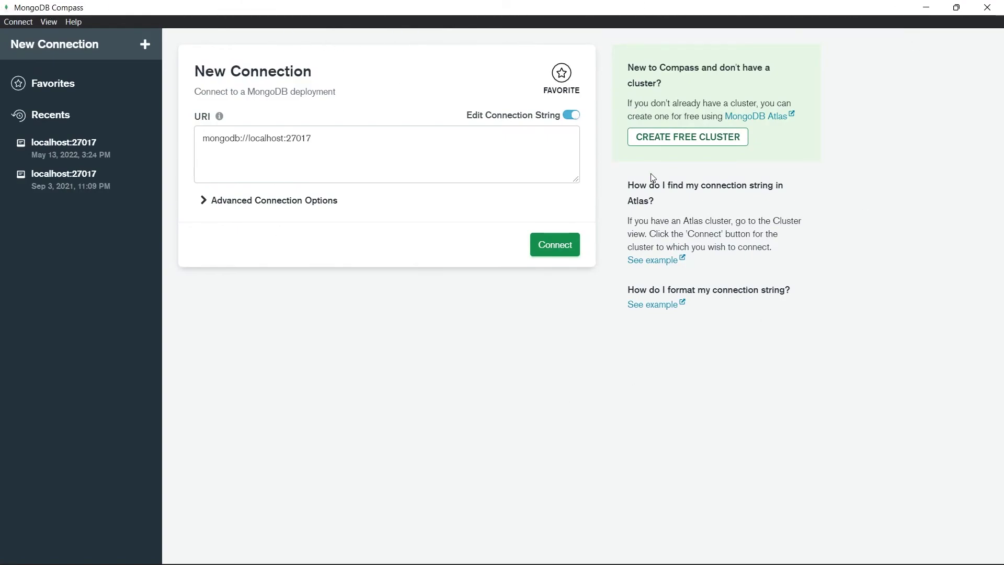
{"action": "left_click", "coordinate": [213, 141]}
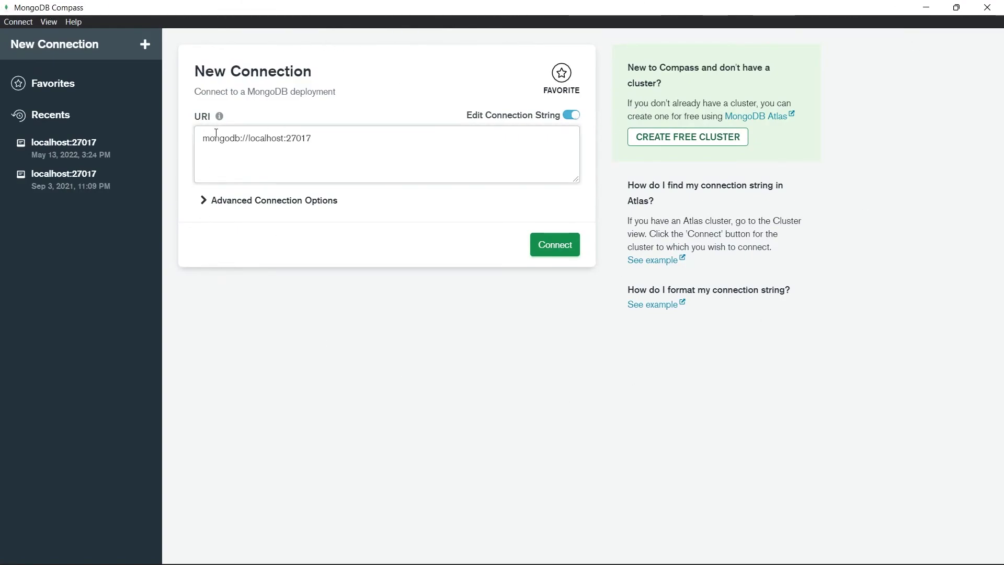
Connect to the local MongoDB server with the connection string mongodb://localhost:27017, leaving the advanced connection options untouched
{"action": "left_click_drag", "start_coordinate": [315, 137], "coordinate": [201, 148]}
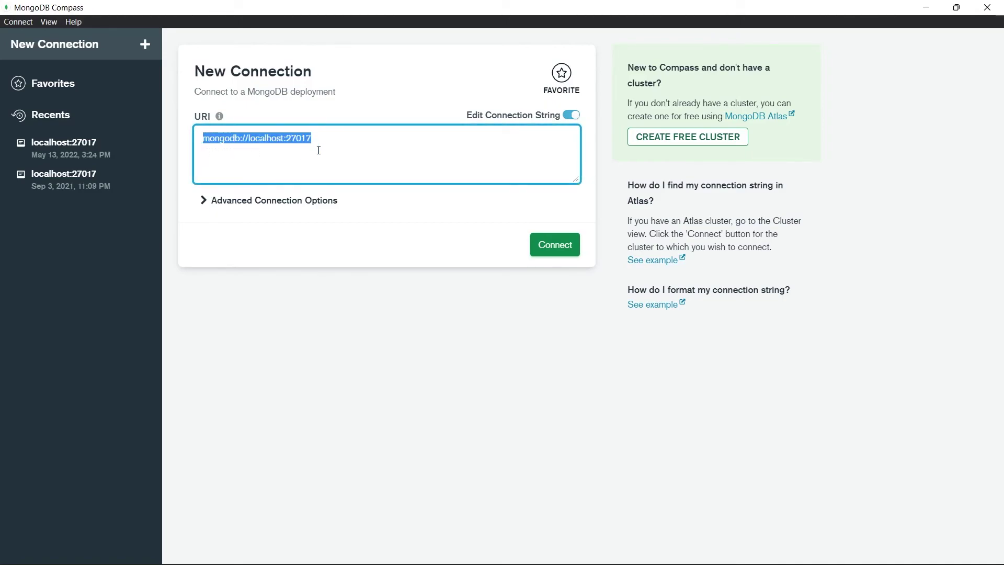
{"action": "left_click", "coordinate": [385, 320]}
{"action": "left_click", "coordinate": [359, 138]}
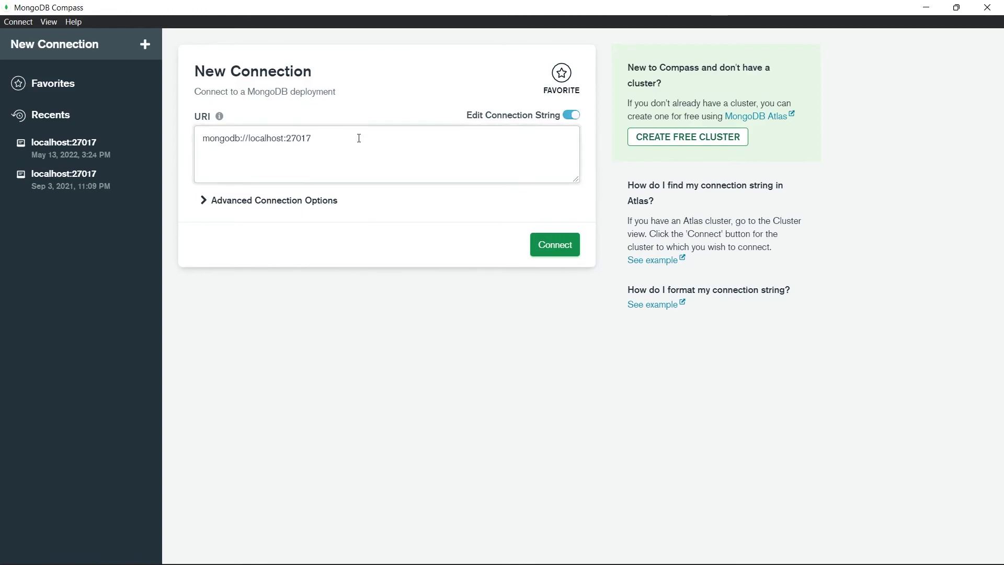
{"action": "left_click", "coordinate": [400, 325]}
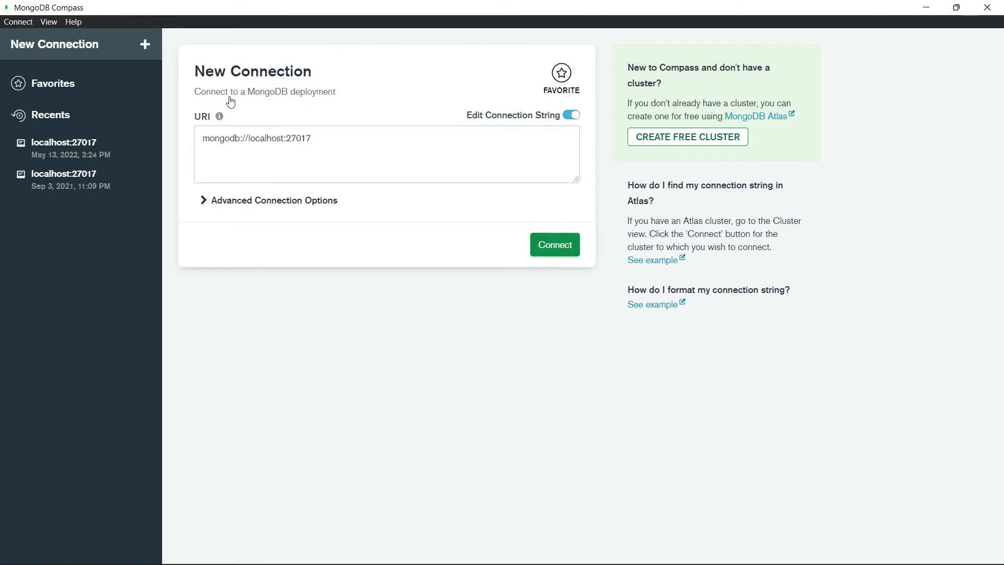
{"action": "left_click", "coordinate": [555, 246]}
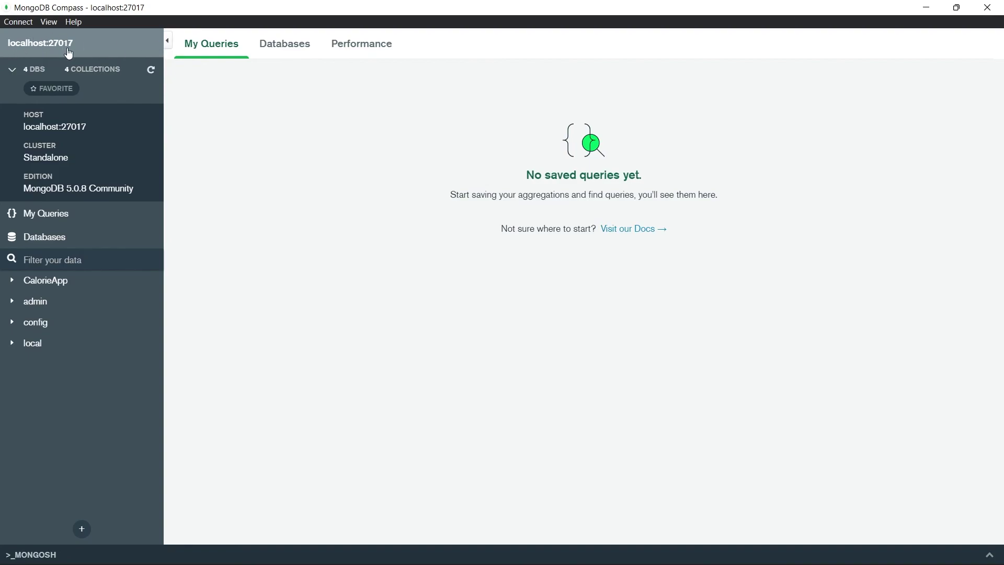
Examine the connected server's host, cluster and edition details and its list of databases, and minimize the window
{"action": "left_click", "coordinate": [10, 72]}
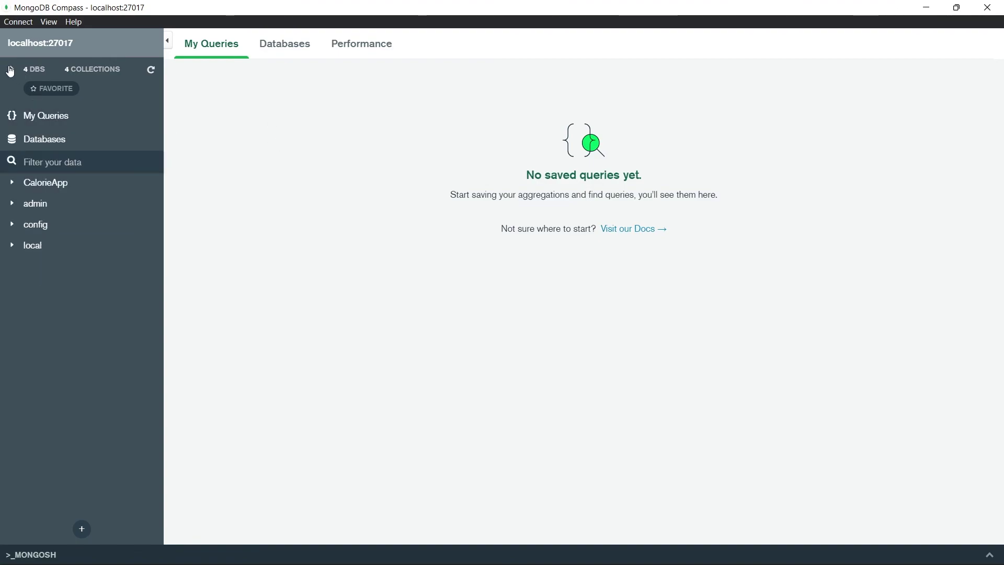
{"action": "left_click", "coordinate": [10, 71]}
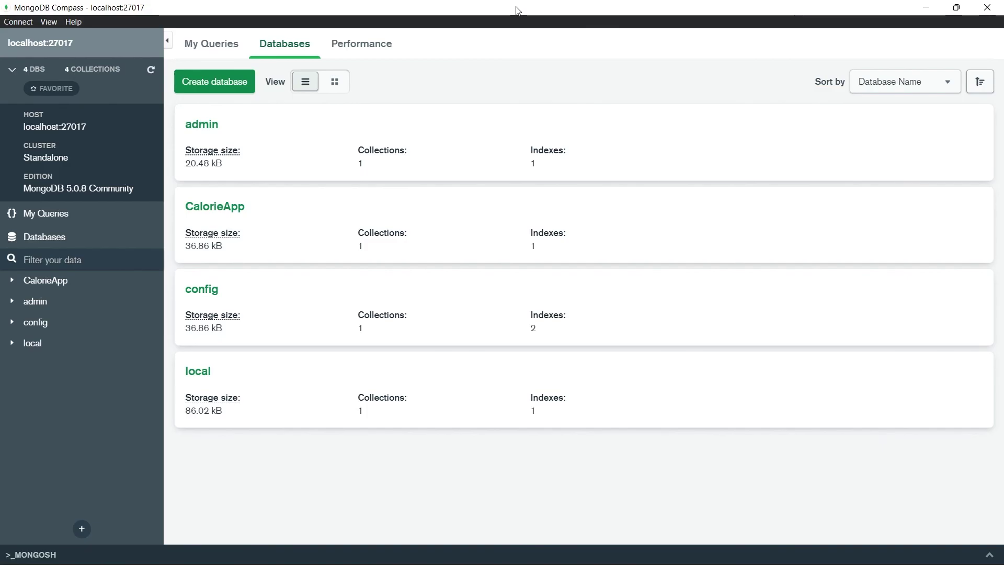
{"action": "left_click", "coordinate": [923, 8]}
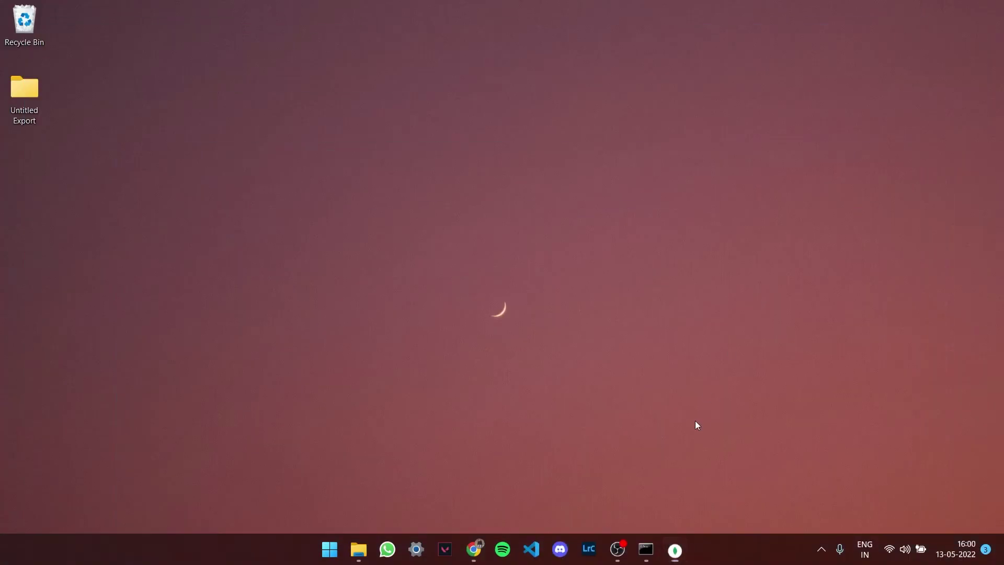